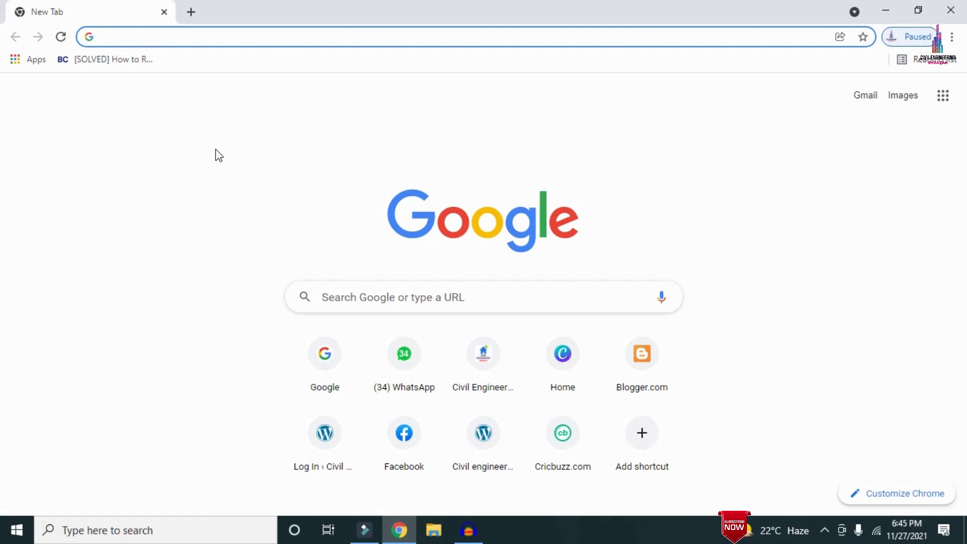
pyautogui.write('http://civilbasics123.com/')
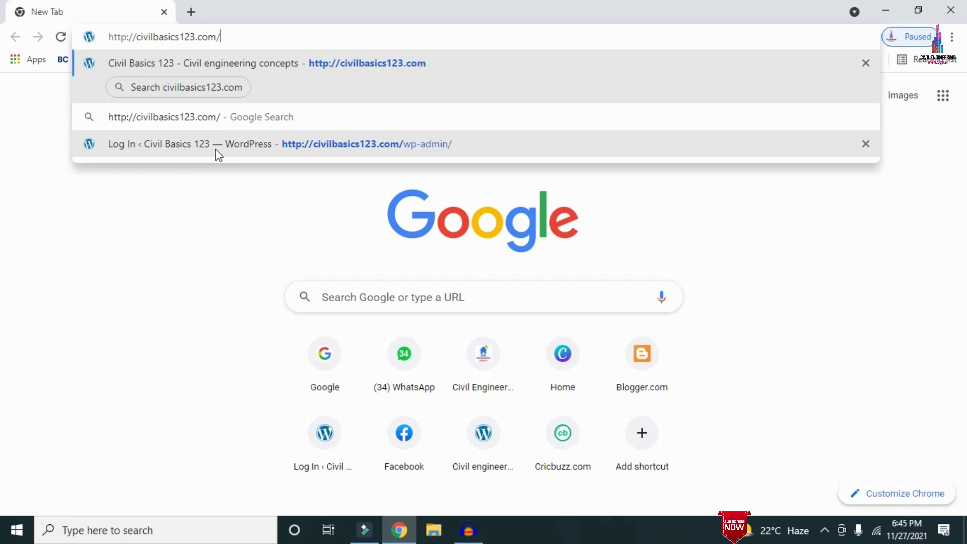
pyautogui.press('Return')
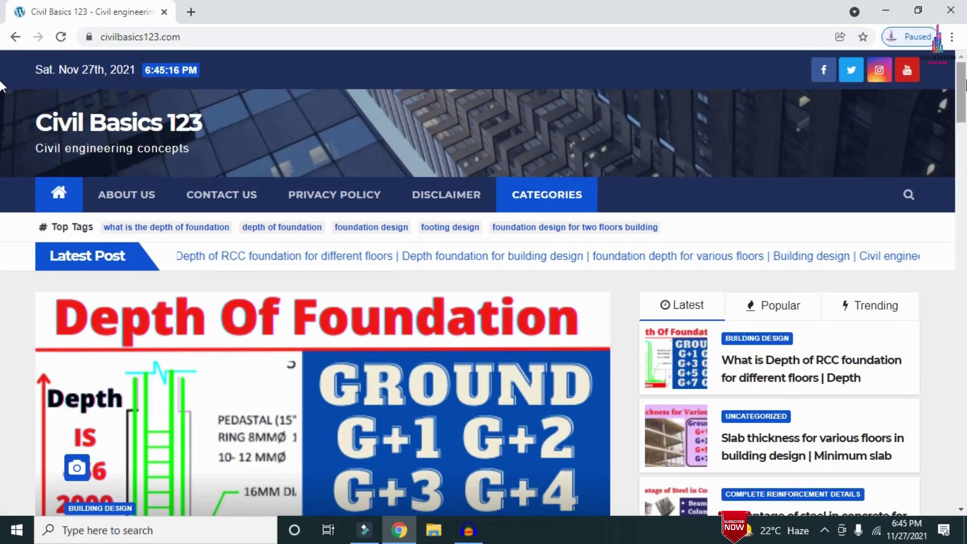
# Step: Scroll through the latest posts on the Civil Basics 123 home page
pyautogui.scroll(-7, 2, 86)
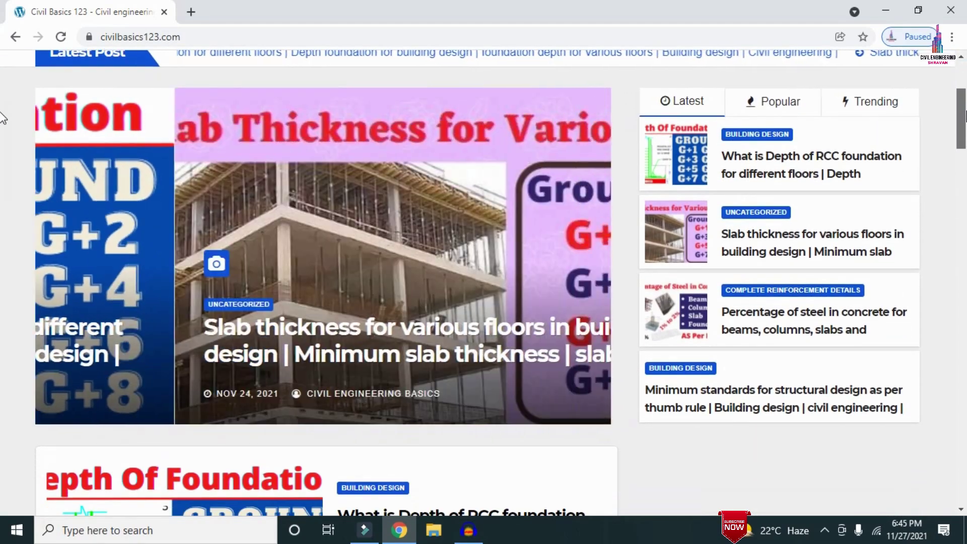
pyautogui.scroll(-4, 2, 134)
pyautogui.scroll(11, 2, 151)
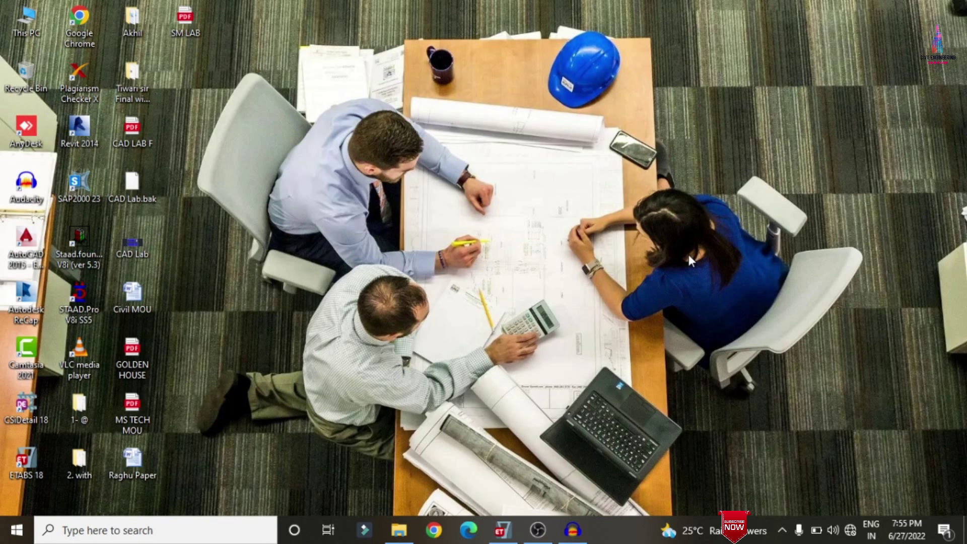
# Step: Bring the ETABS model forward and show the STORY1 plan in the plan view
pyautogui.click(500, 530)
pyautogui.click(435, 118)
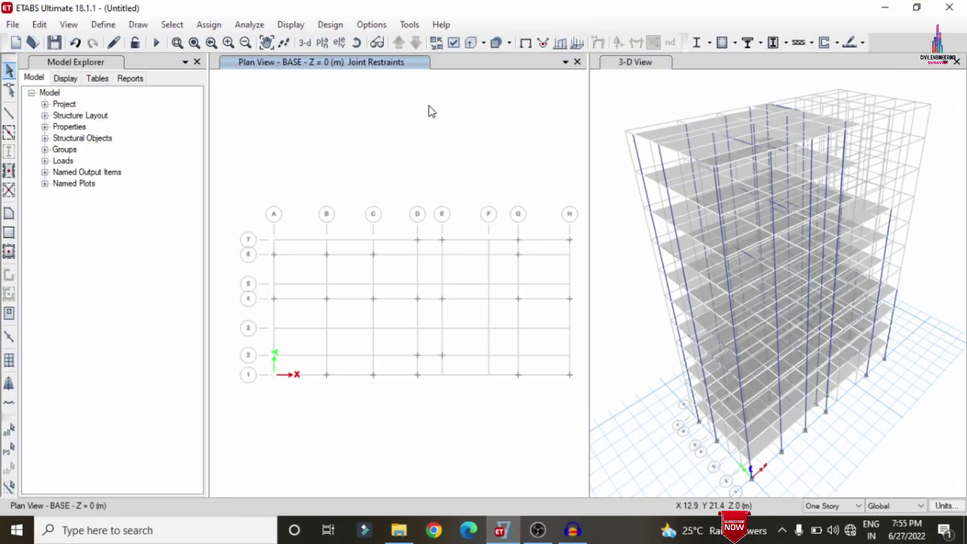
pyautogui.click(322, 43)
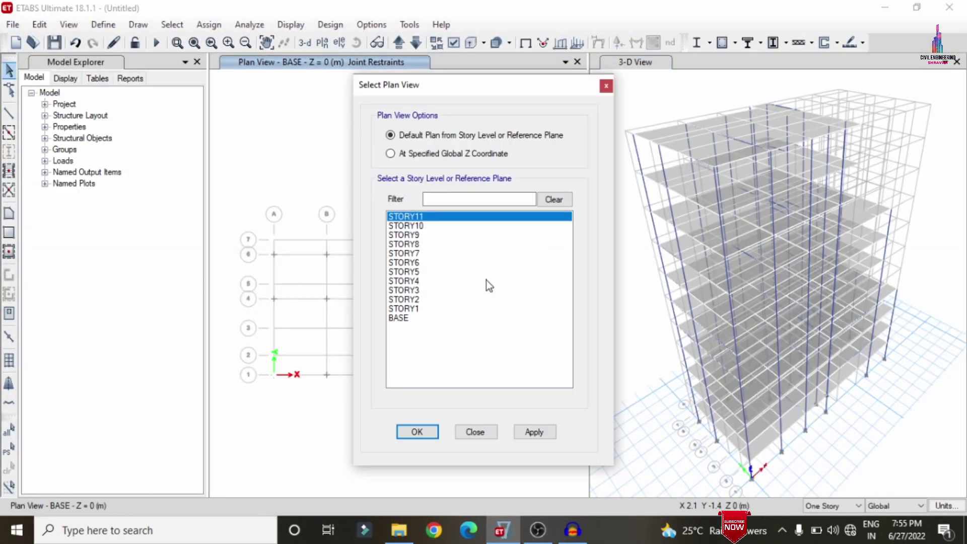
pyautogui.click(413, 308)
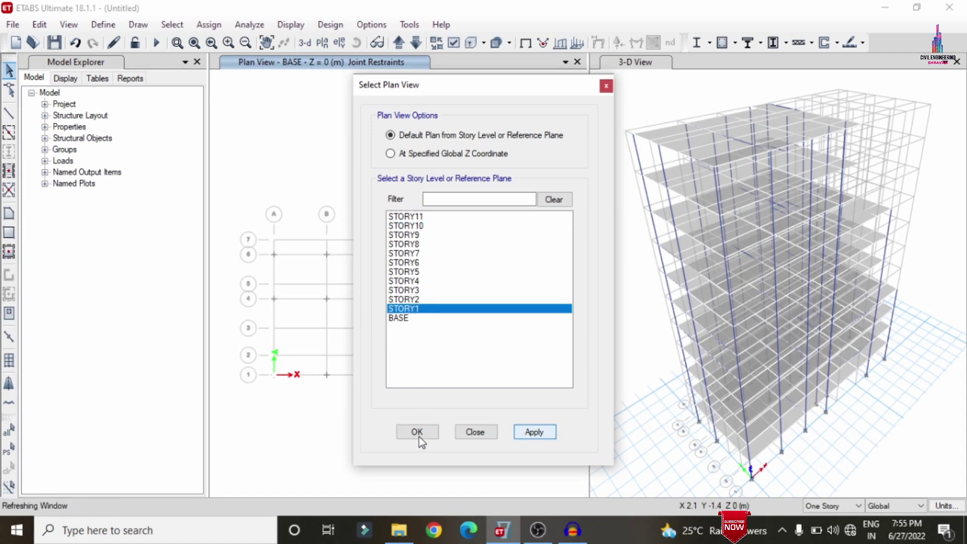
pyautogui.press('Return')
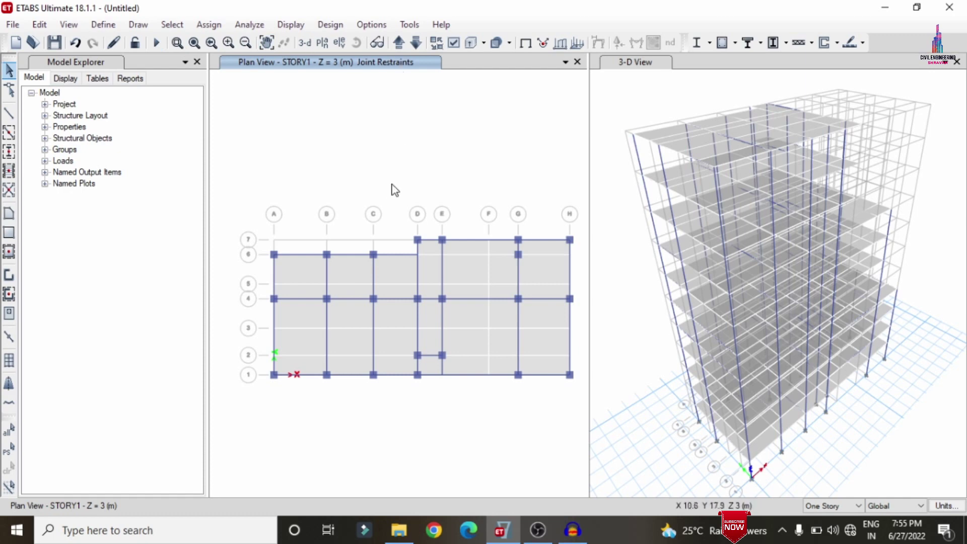
# Step: Rotate the 3-D building to a new angle and list the defined materials
pyautogui.click(658, 99)
pyautogui.click(348, 42)
pyautogui.moveTo(856, 272)
pyautogui.mouseDown()
pyautogui.moveTo(736, 258)
pyautogui.moveTo(708, 328)
pyautogui.moveTo(791, 379)
pyautogui.moveTo(856, 311)
pyautogui.moveTo(883, 212)
pyautogui.moveTo(835, 257)
pyautogui.mouseUp()
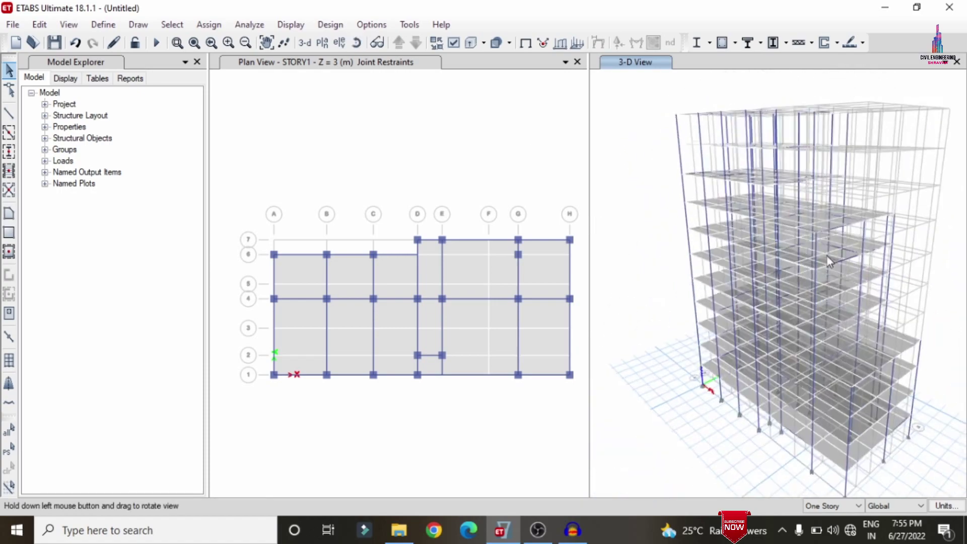
pyautogui.click(103, 24)
pyautogui.click(151, 41)
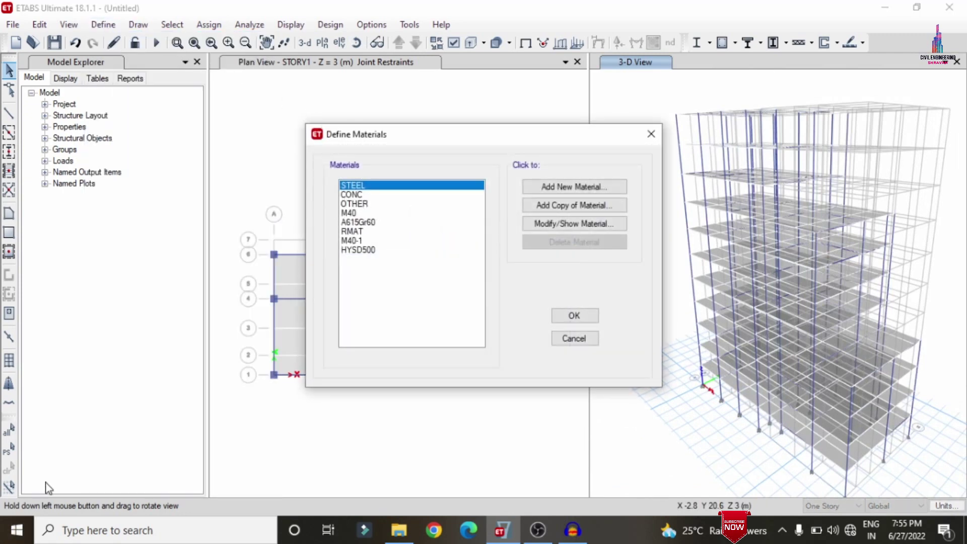
# Step: Close the materials list and review the frame sections, including column C0.6X06, without changes
pyautogui.click(578, 340)
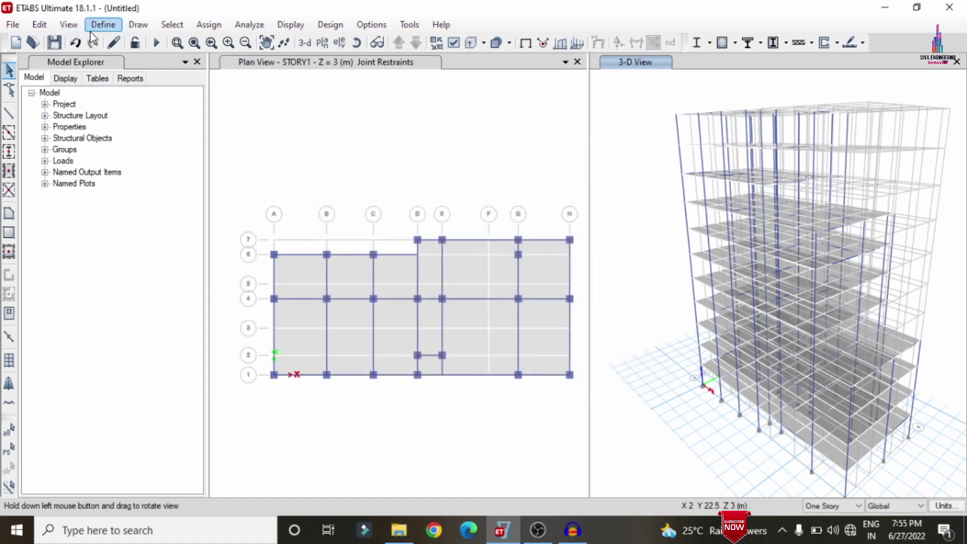
pyautogui.click(103, 24)
pyautogui.moveTo(202, 64)
pyautogui.click(421, 62)
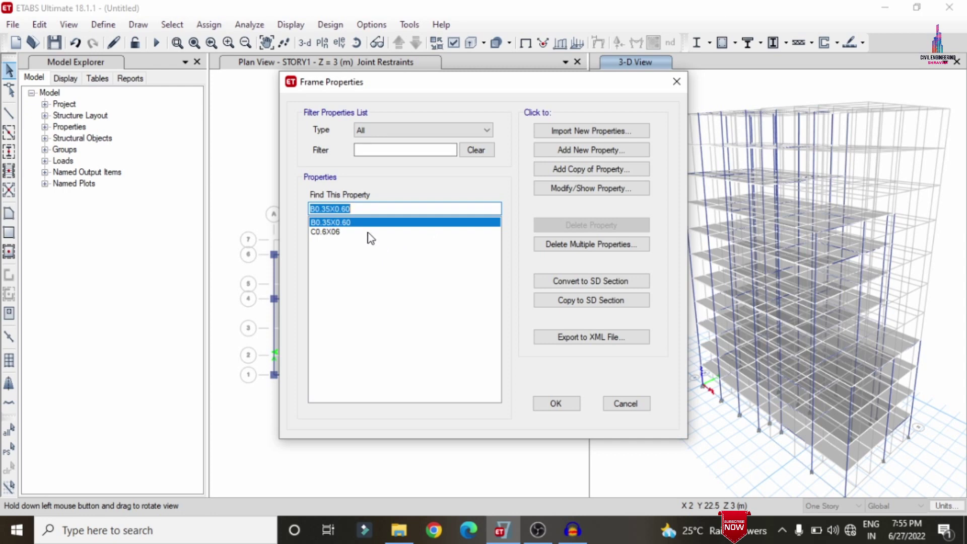
pyautogui.click(356, 232)
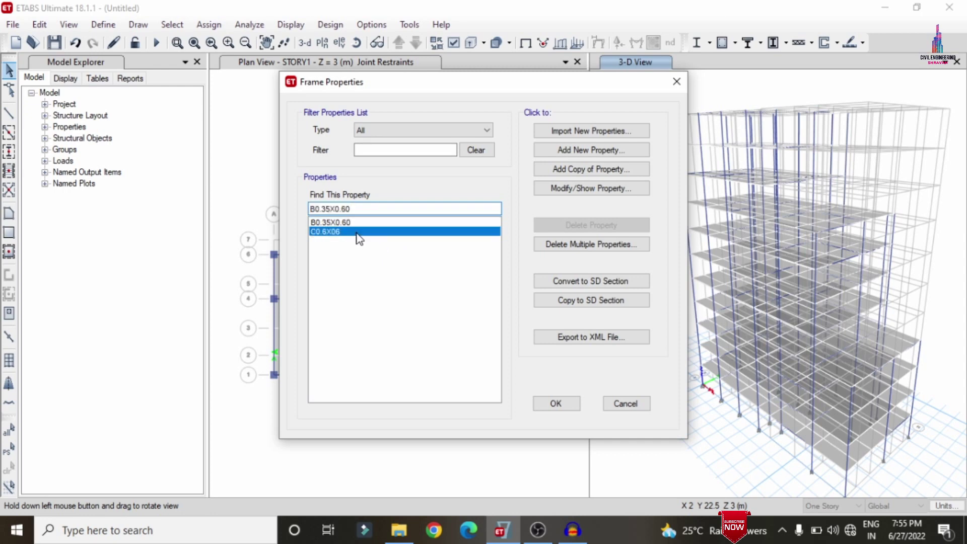
pyautogui.click(639, 407)
# Step: Review the LIVE, FL, EQX and EQY load cases, then close without changes
pyautogui.click(104, 24)
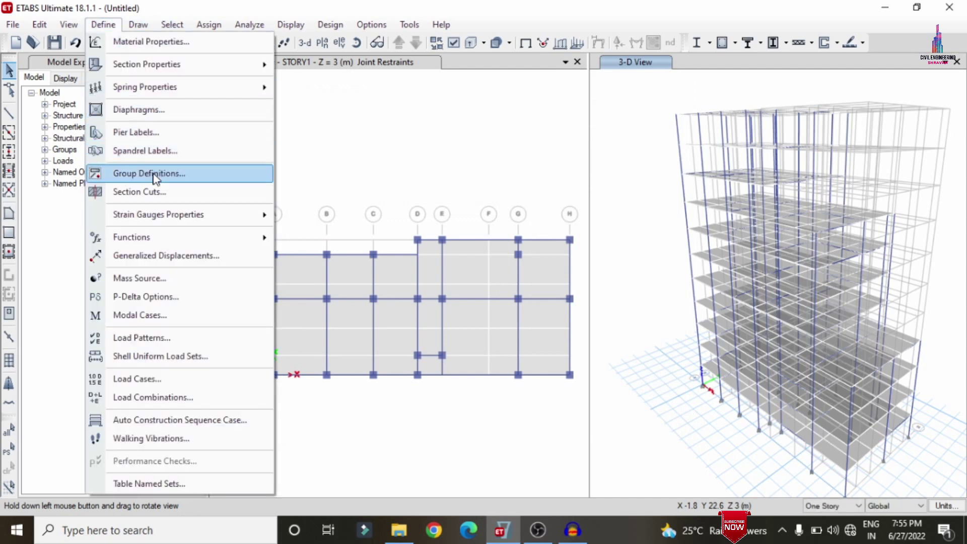
pyautogui.click(155, 379)
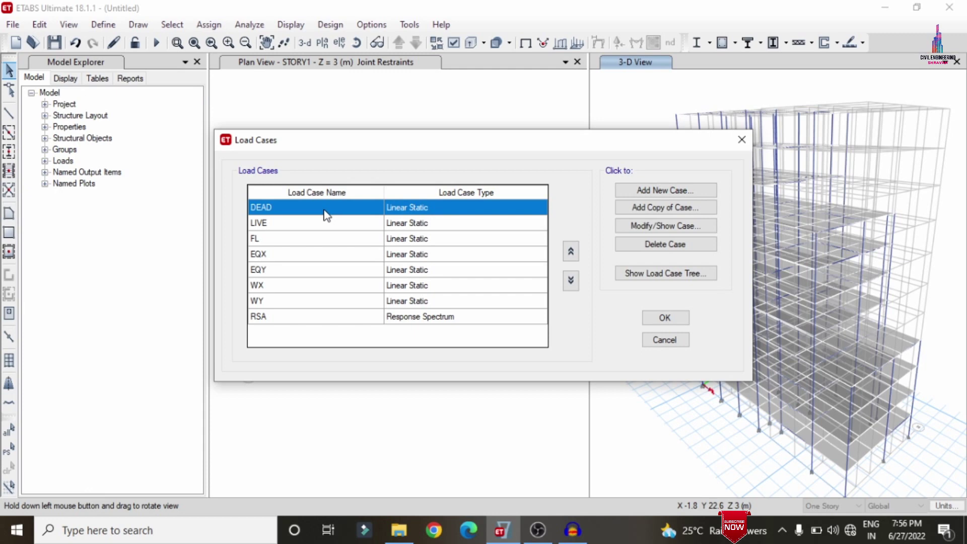
pyautogui.click(330, 225)
pyautogui.click(319, 239)
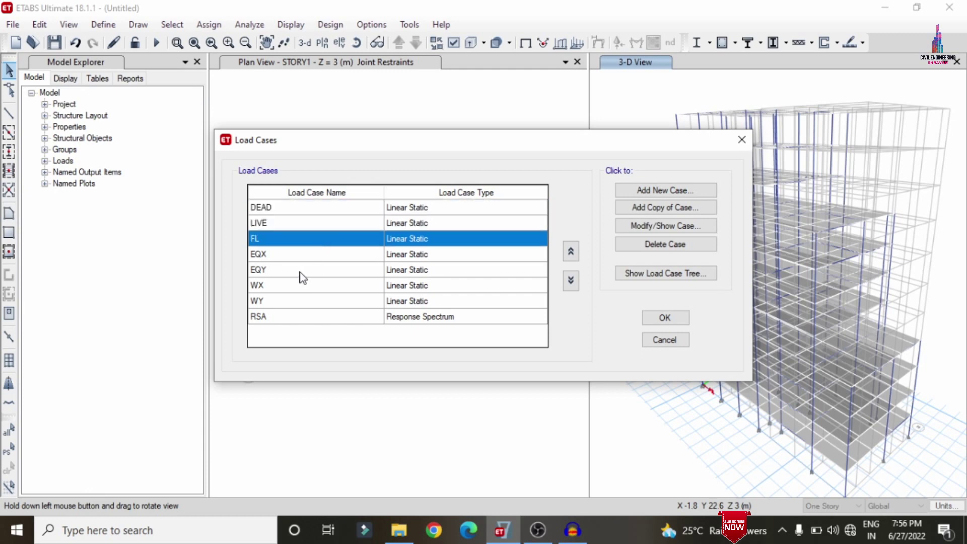
pyautogui.click(301, 255)
pyautogui.click(280, 271)
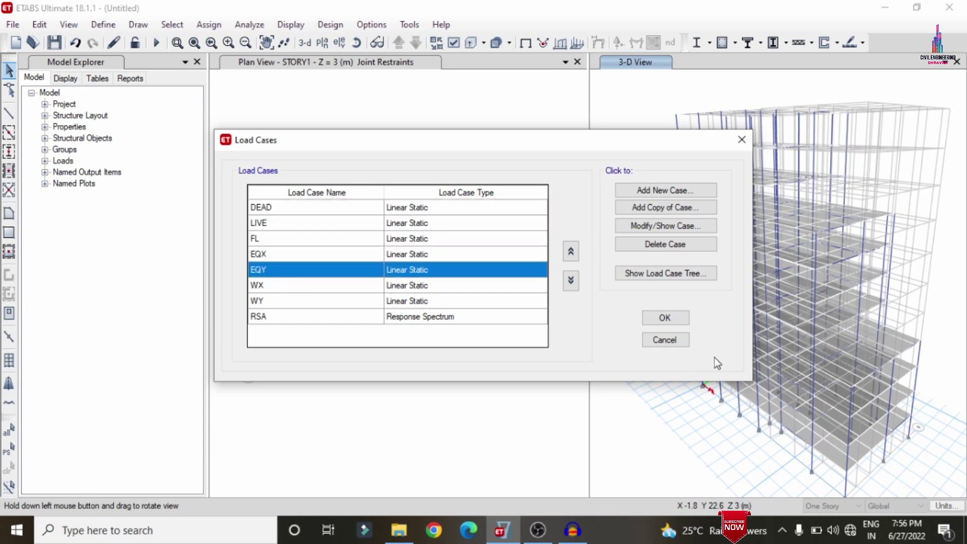
pyautogui.click(676, 347)
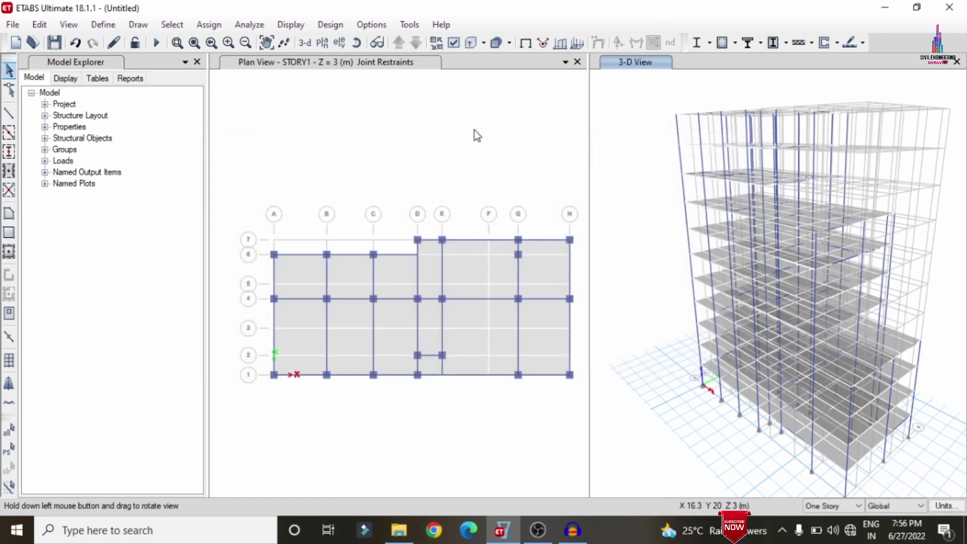
# Step: Switch the plan view to the BASE level
pyautogui.click(415, 119)
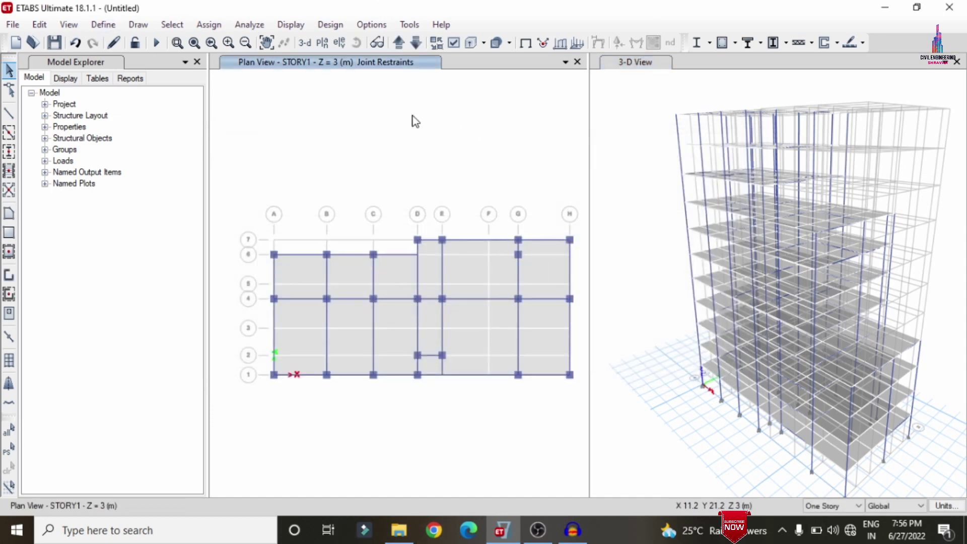
pyautogui.click(323, 47)
pyautogui.click(399, 318)
pyautogui.click(543, 430)
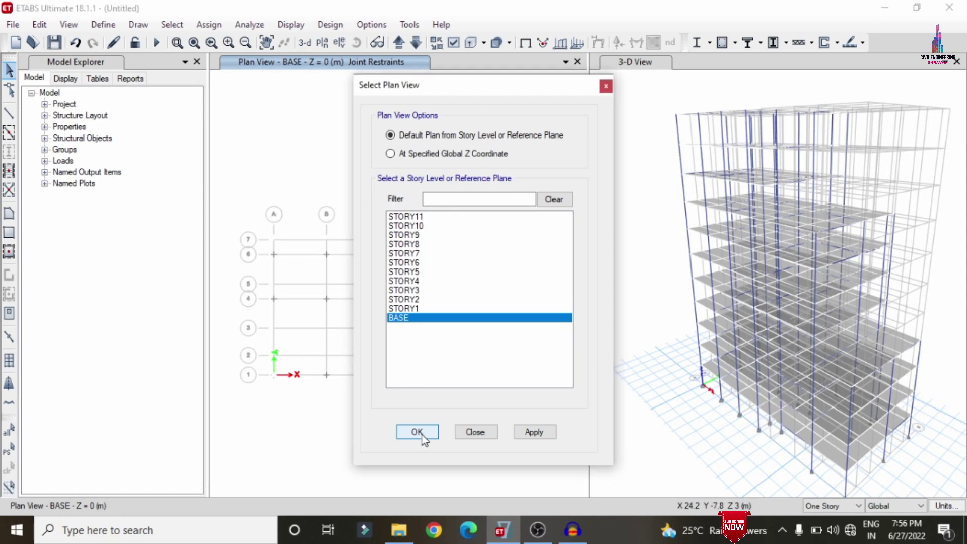
pyautogui.click(421, 437)
# Step: Window-select all 23 base joints and assign full fixity in all six directions
pyautogui.moveTo(252, 178); pyautogui.dragTo(596, 403)
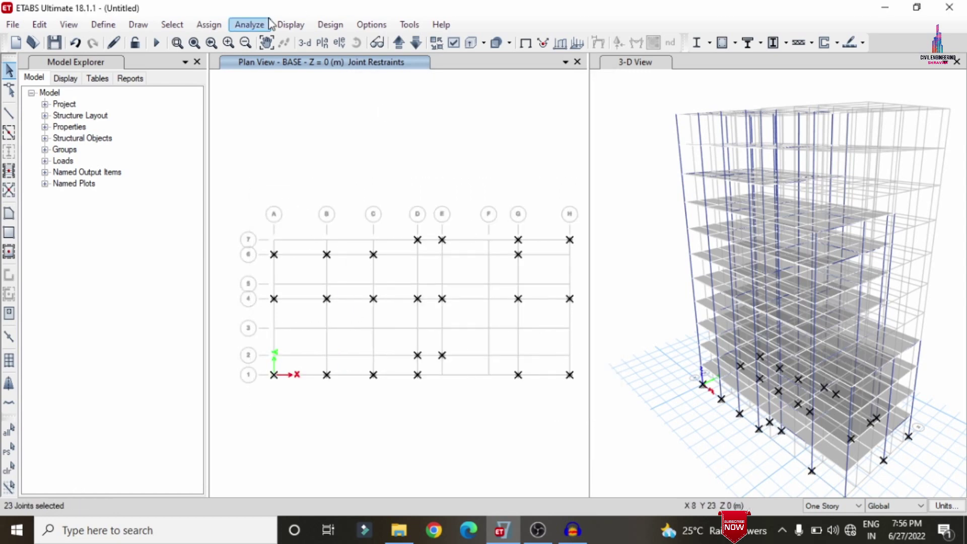
pyautogui.click(209, 24)
pyautogui.moveTo(221, 48)
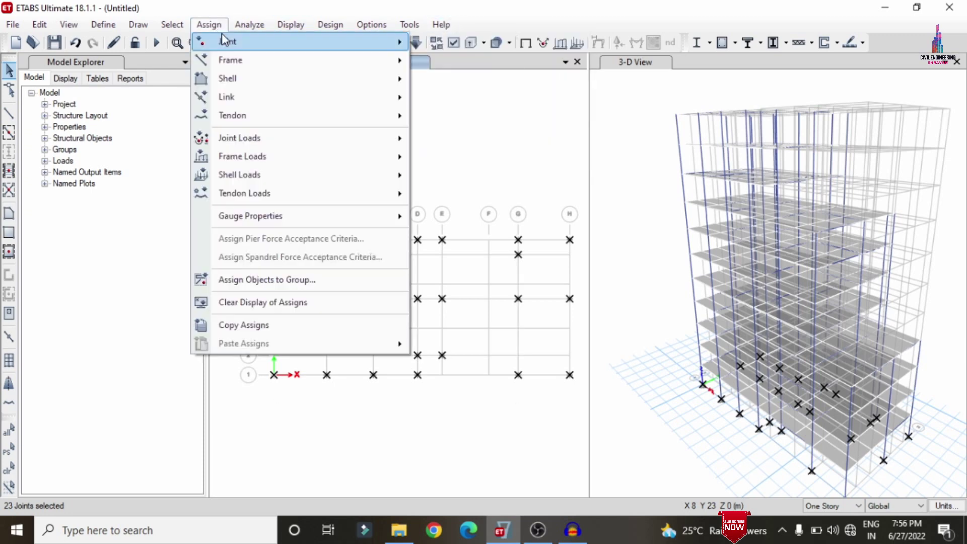
pyautogui.click(443, 43)
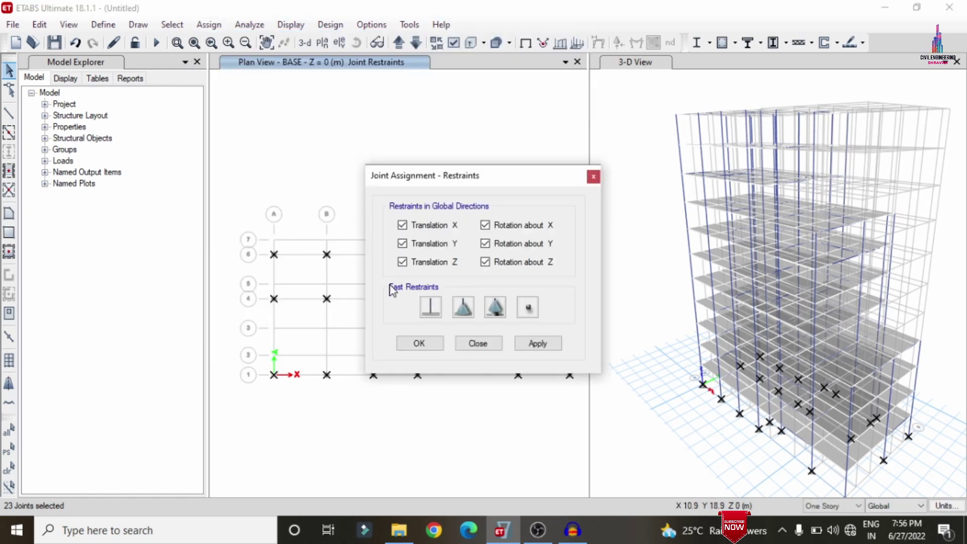
pyautogui.click(537, 343)
pyautogui.click(419, 342)
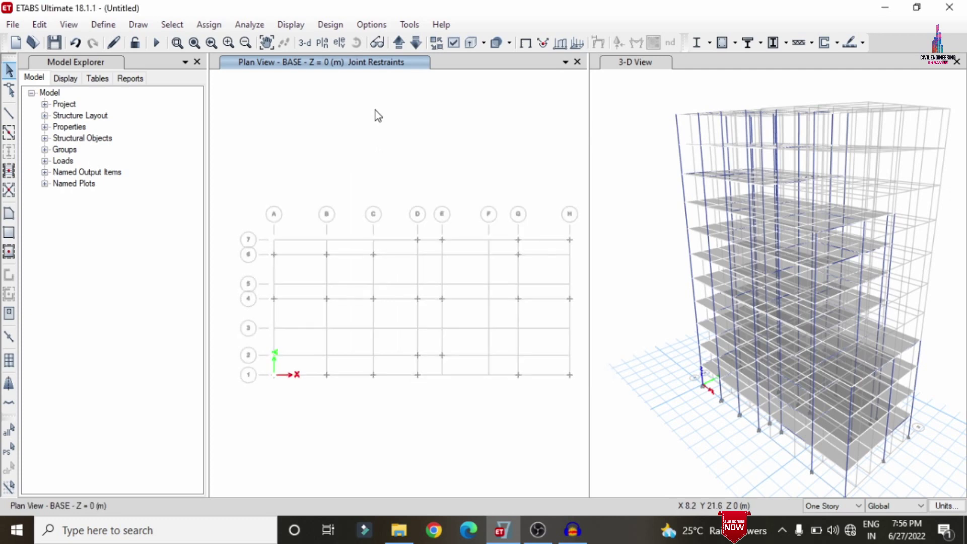
pyautogui.click(249, 25)
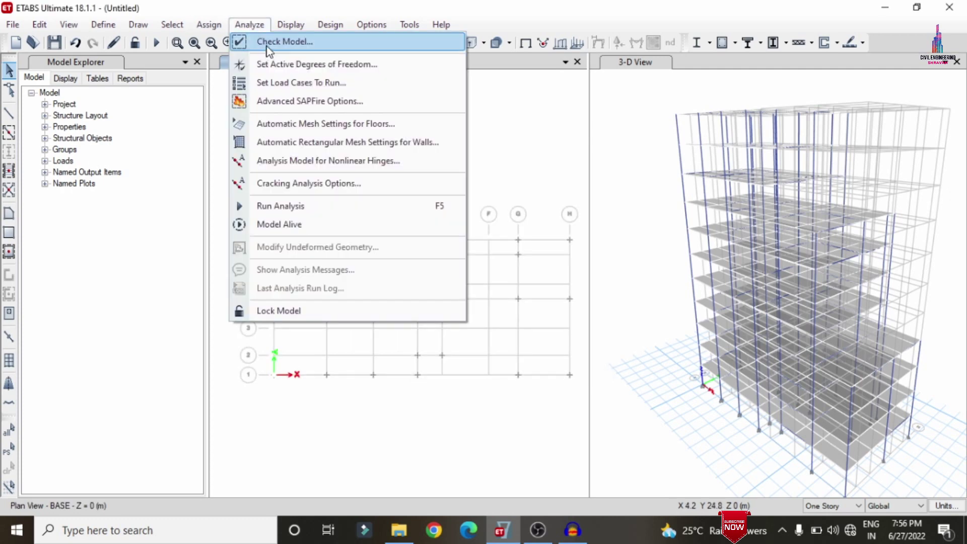
# Step: Check the model for joint-to-joint and joint-to-frame tolerances and dismiss the no-warnings message
pyautogui.click(264, 42)
pyautogui.click(395, 116)
pyautogui.click(394, 132)
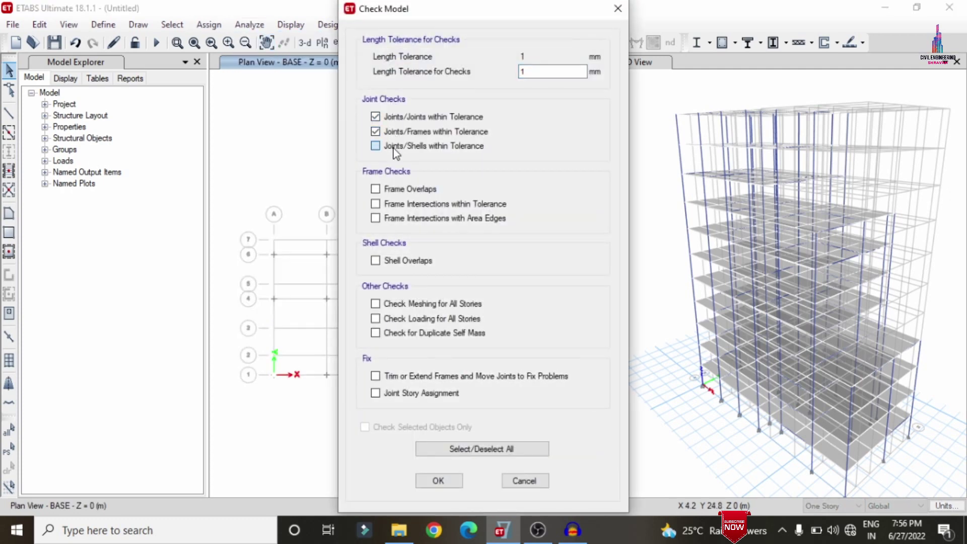
pyautogui.click(438, 480)
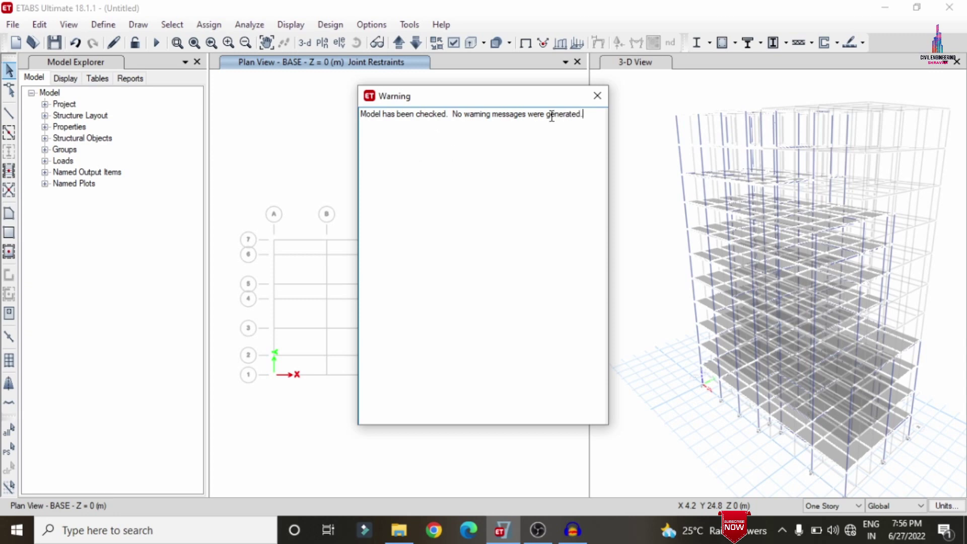
pyautogui.click(596, 96)
# Step: Run the analysis for all load cases from Set Load Cases to Run
pyautogui.click(260, 28)
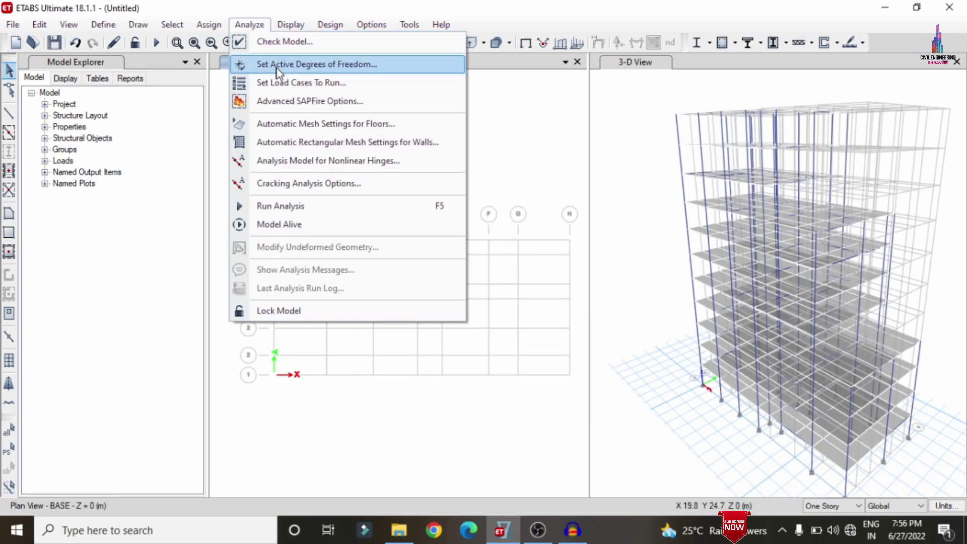
pyautogui.click(303, 89)
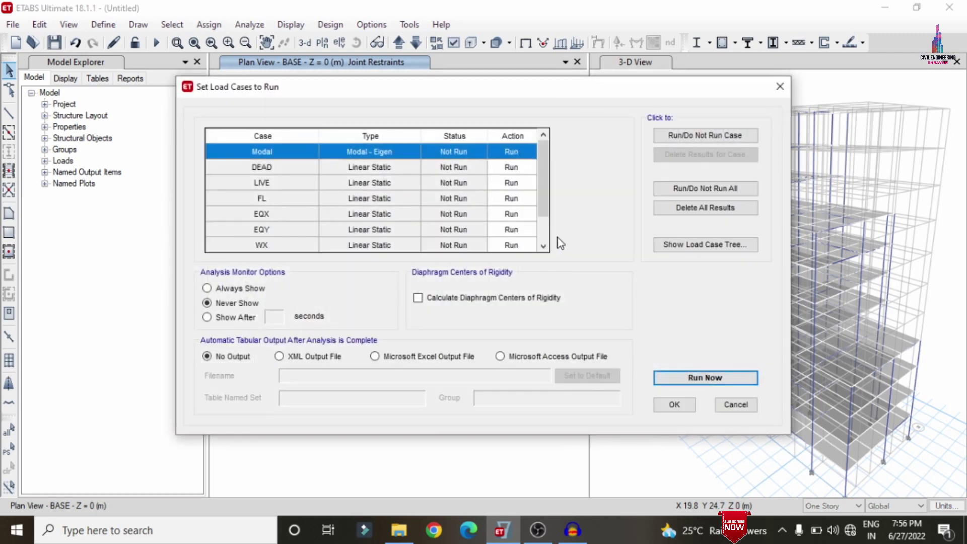
pyautogui.click(710, 378)
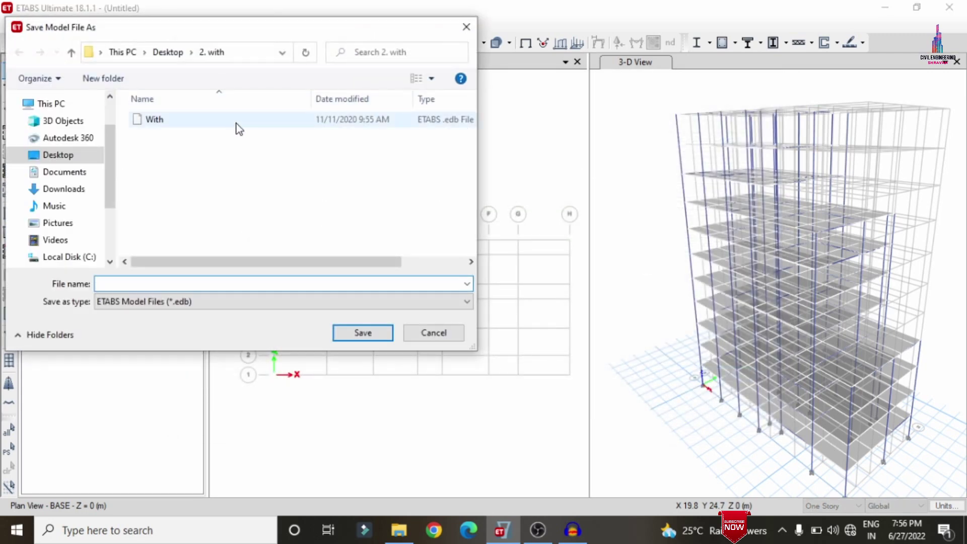
# Step: Save the model as 'With IRR' and let the analysis complete
pyautogui.write('With IRR')
pyautogui.press('Return')
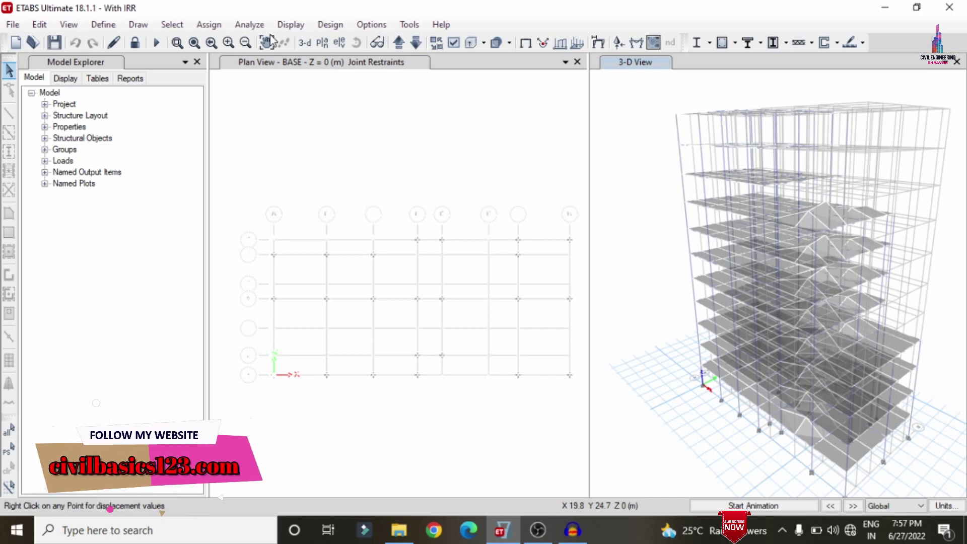
# Step: Reset the 3-D view and plot the DEAD-case Shear 2-2 frame diagram
pyautogui.click(304, 45)
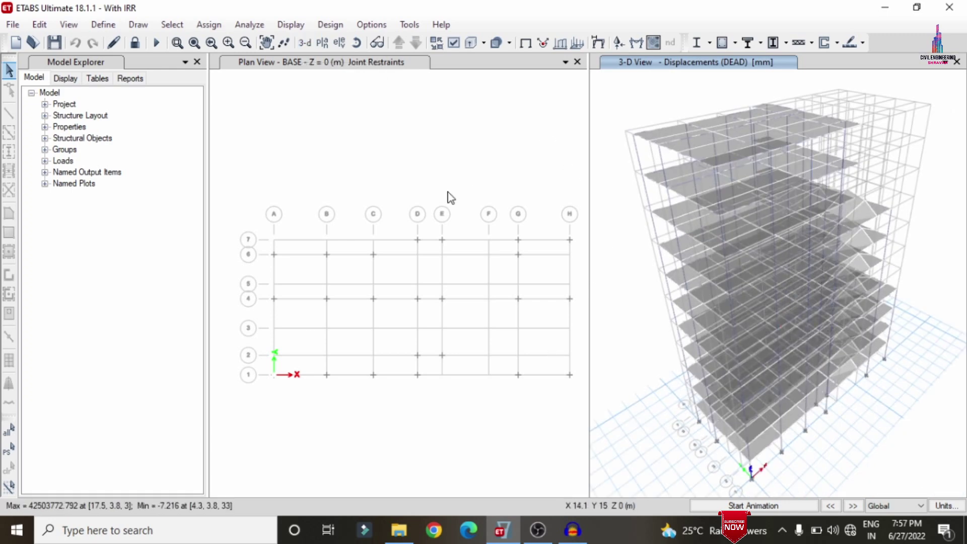
pyautogui.click(290, 24)
pyautogui.moveTo(322, 112)
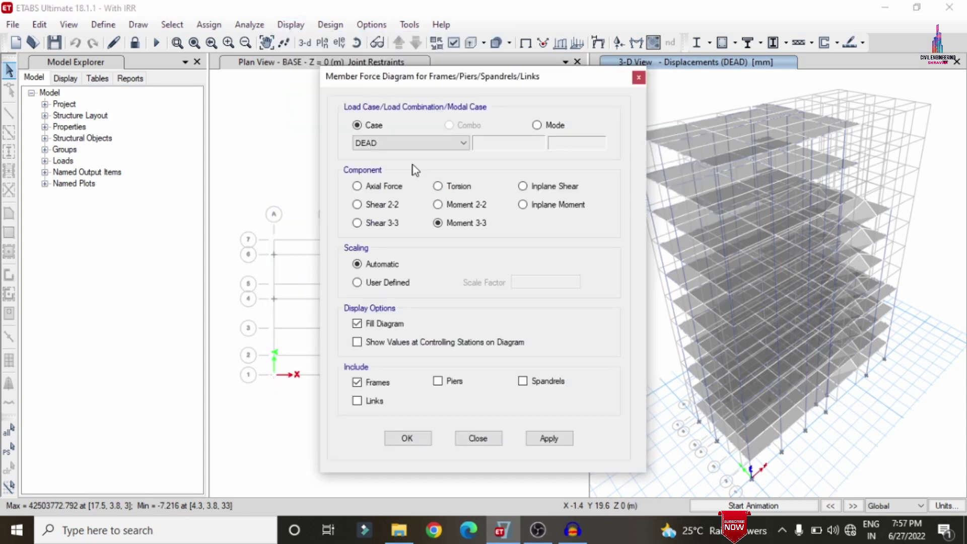
pyautogui.click(385, 207)
pyautogui.click(550, 440)
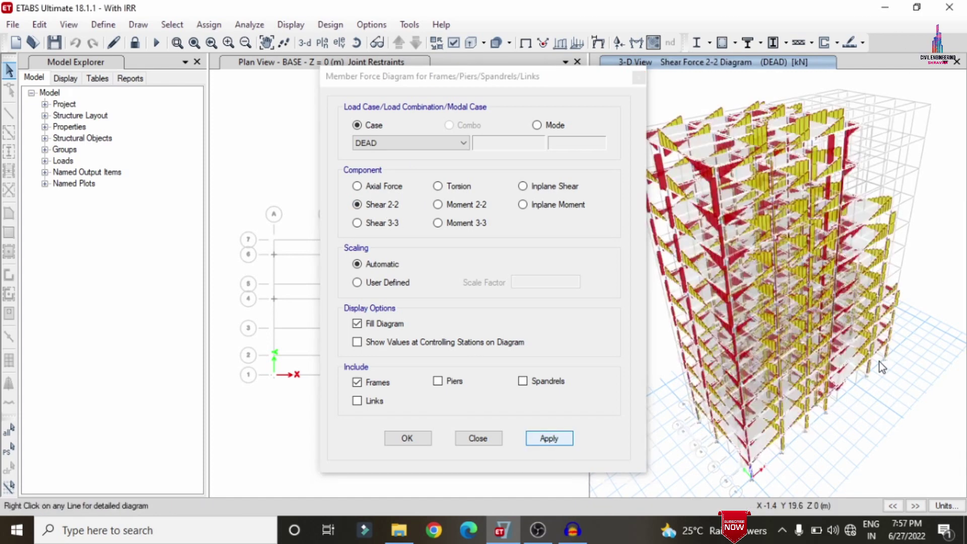
# Step: Plot the Moment 3-3 diagram, then the Torsion diagram, and close the dialog
pyautogui.click(476, 225)
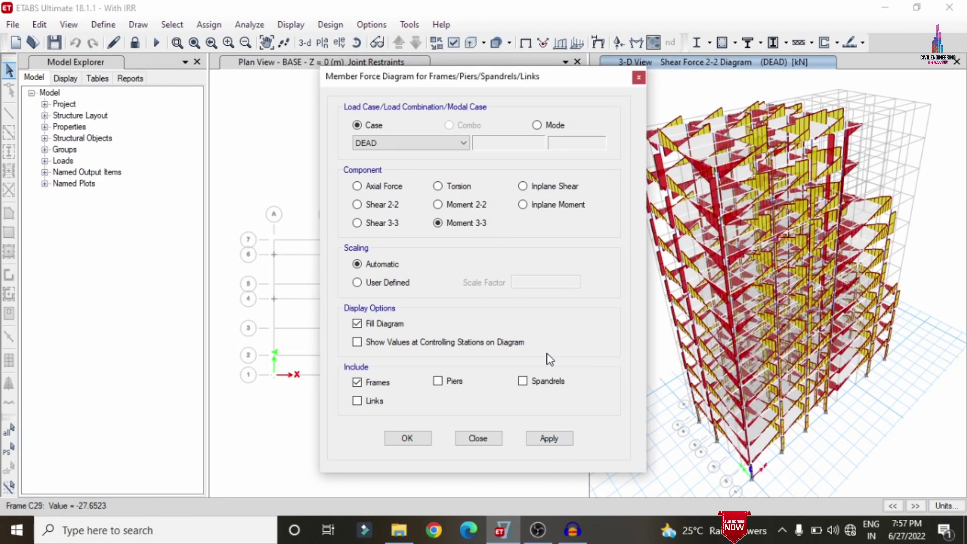
pyautogui.click(552, 437)
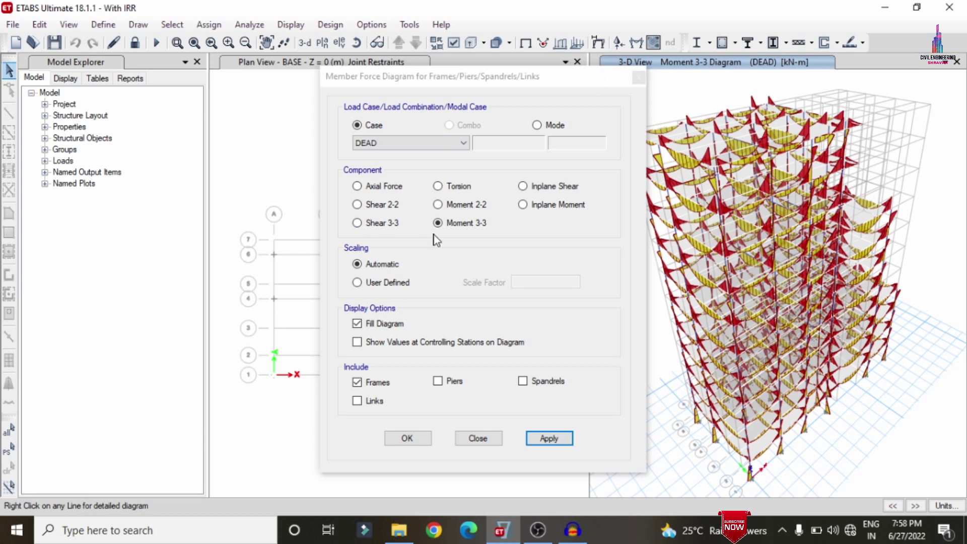
pyautogui.click(446, 185)
pyautogui.click(552, 443)
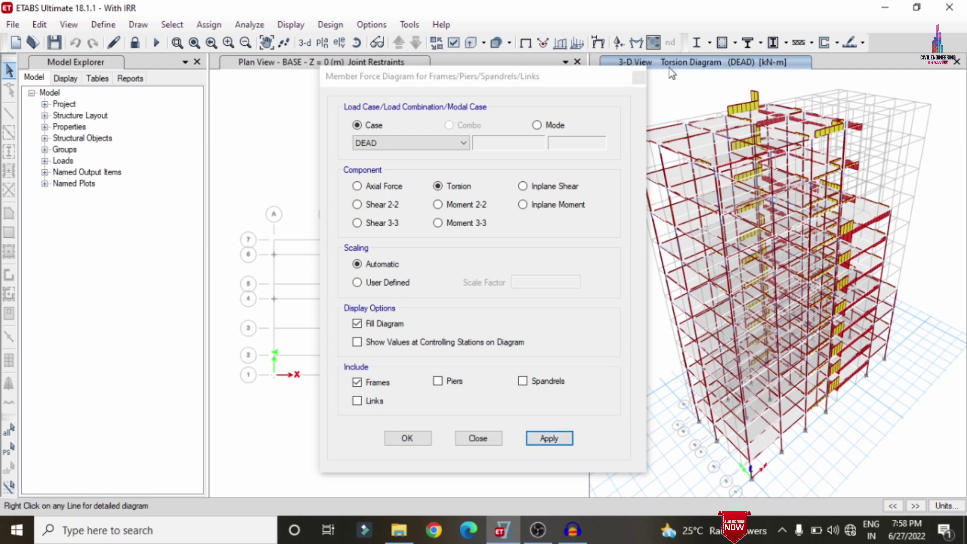
pyautogui.click(638, 77)
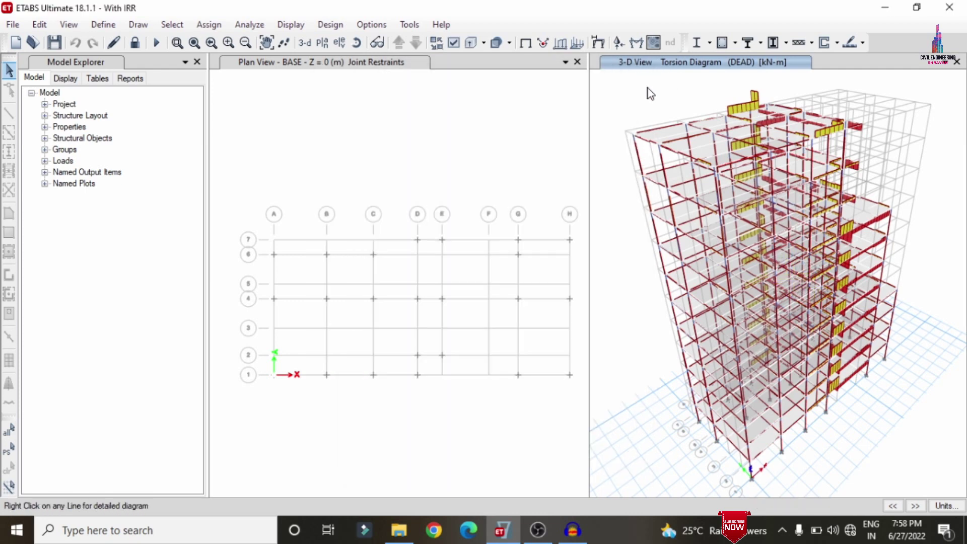
pyautogui.click(385, 132)
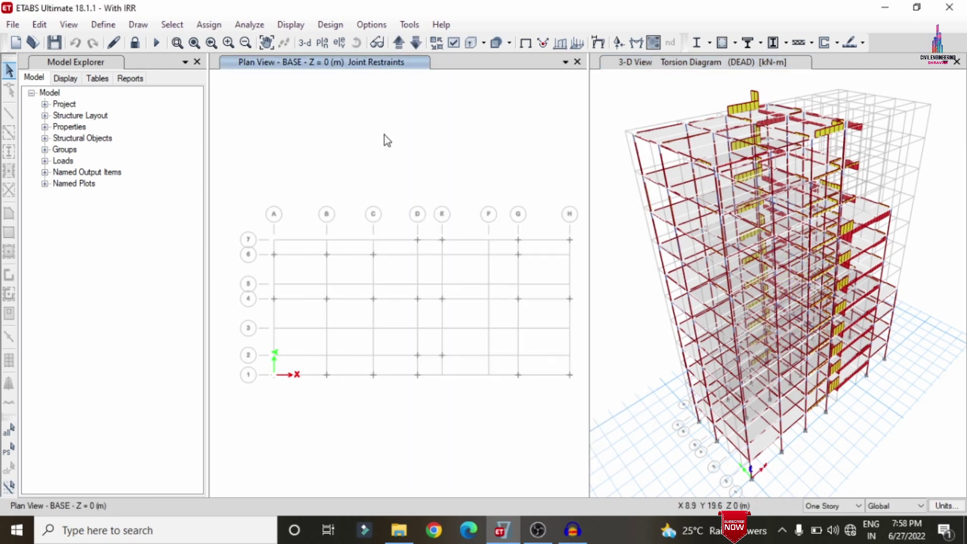
# Step: Unlock the model, accepting deletion of analysis results, and open Add Design Strips
pyautogui.click(134, 42)
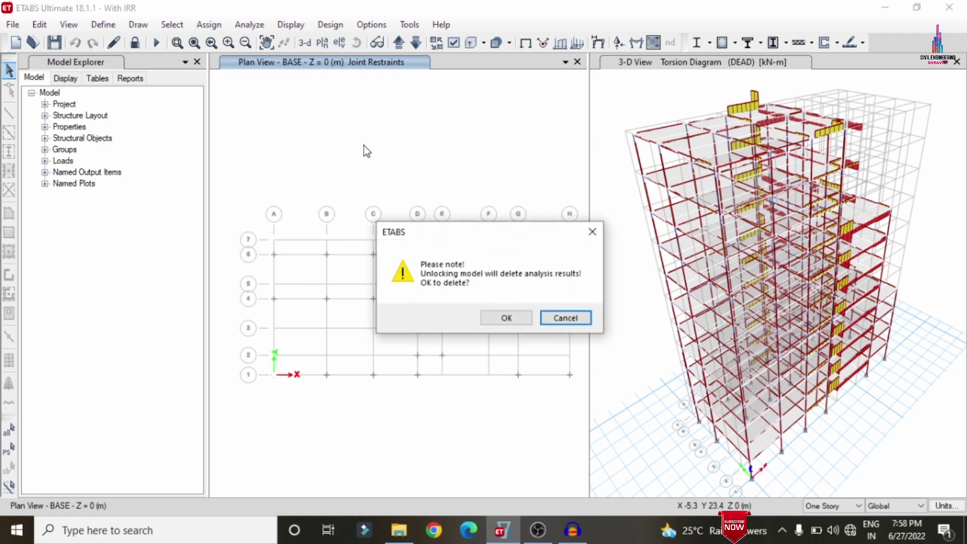
pyautogui.click(506, 318)
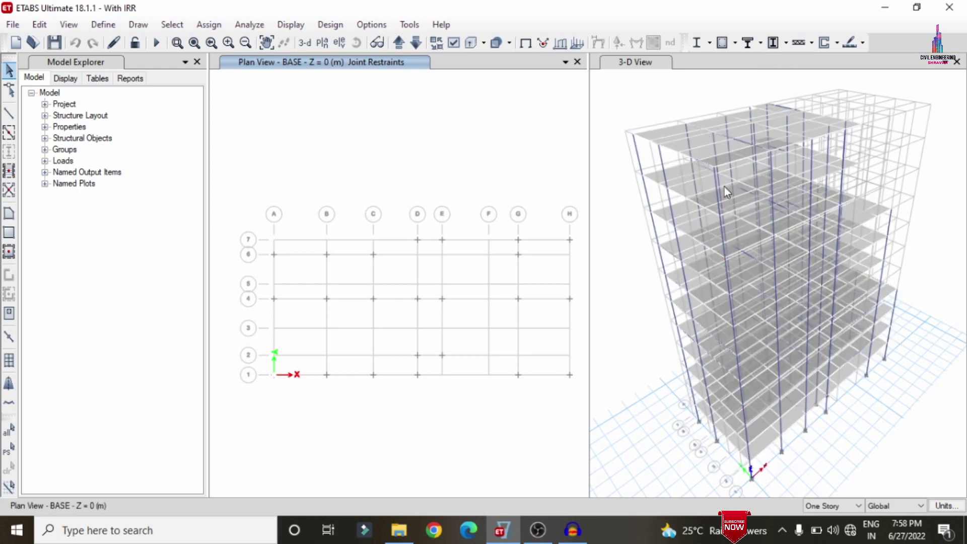
pyautogui.click(39, 24)
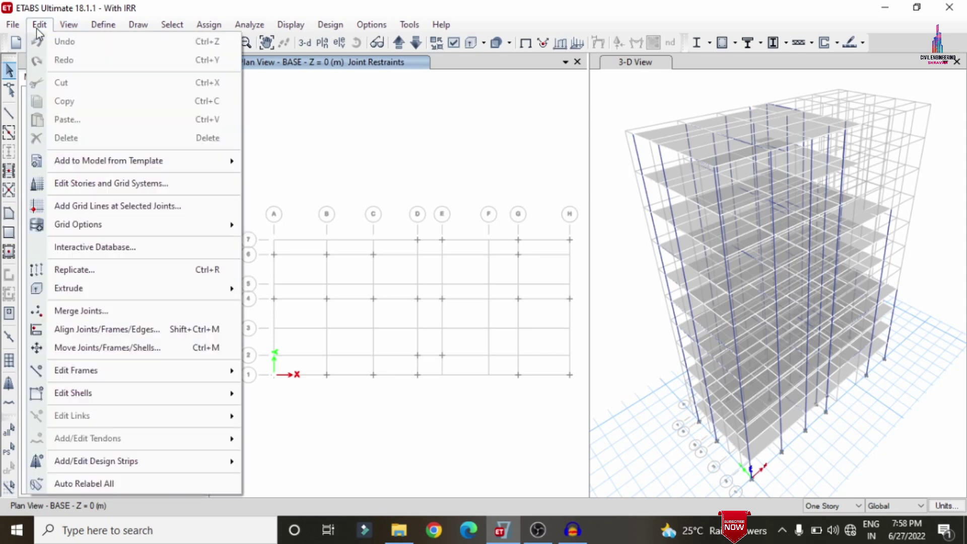
pyautogui.moveTo(127, 462)
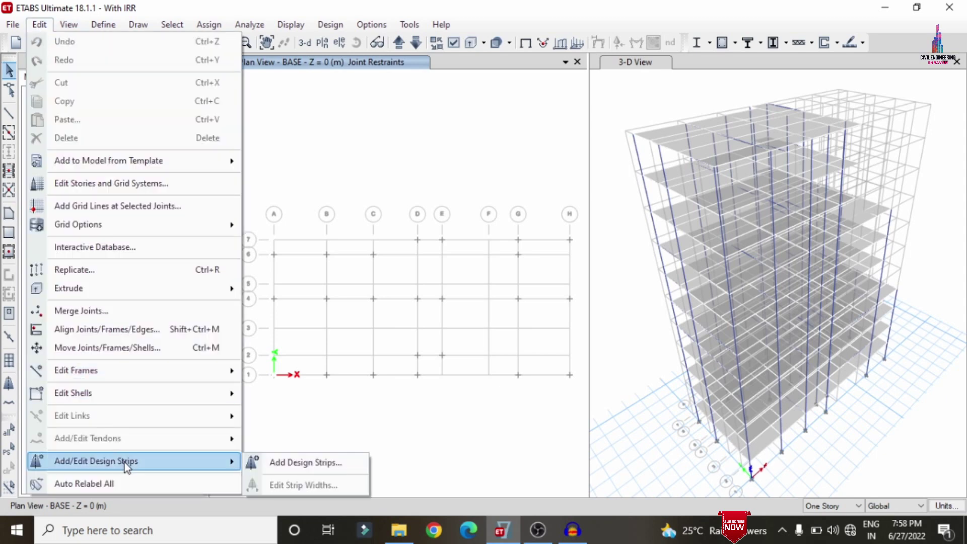
pyautogui.click(274, 464)
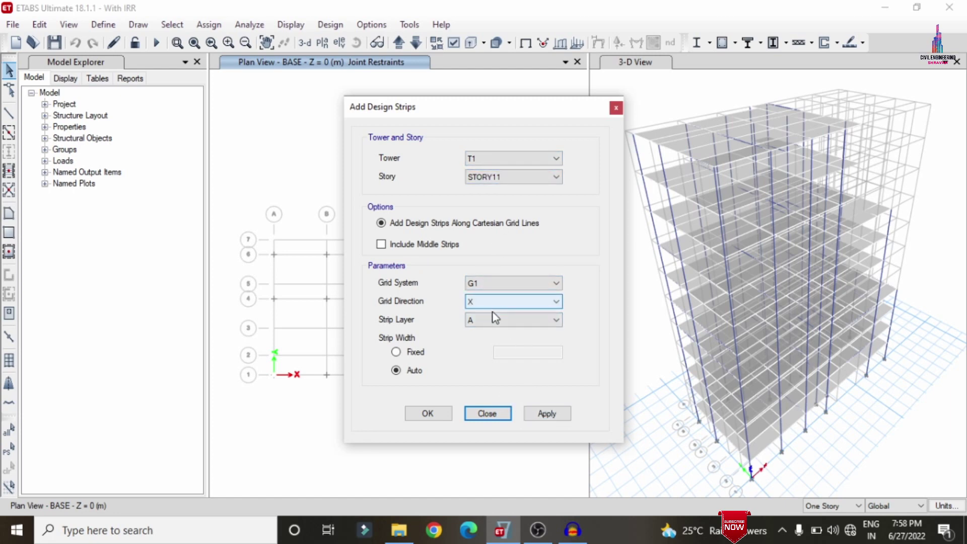
# Step: Apply STORY11 strips in grid direction X on layer A, then direction Y on layer B
pyautogui.click(534, 412)
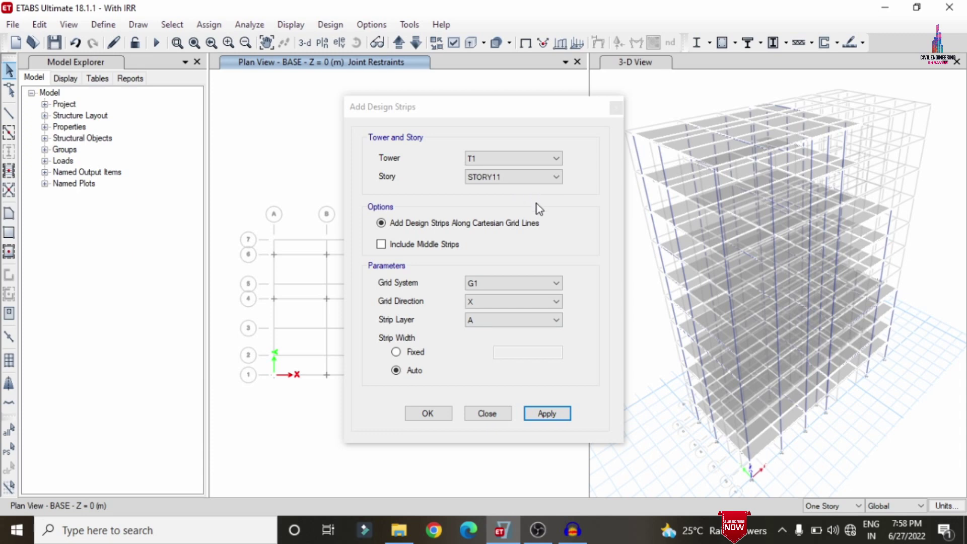
pyautogui.click(510, 301)
pyautogui.click(486, 321)
pyautogui.click(486, 326)
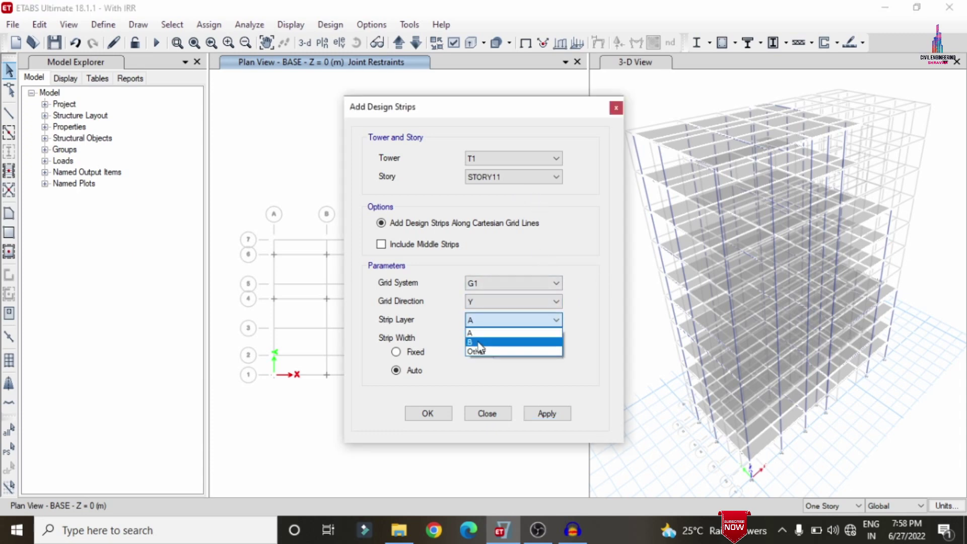
pyautogui.click(478, 342)
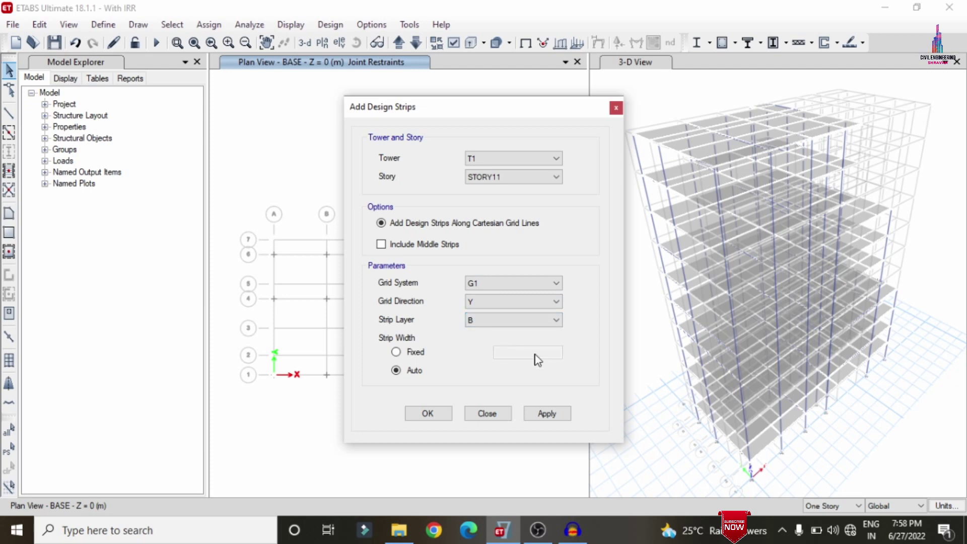
pyautogui.click(563, 415)
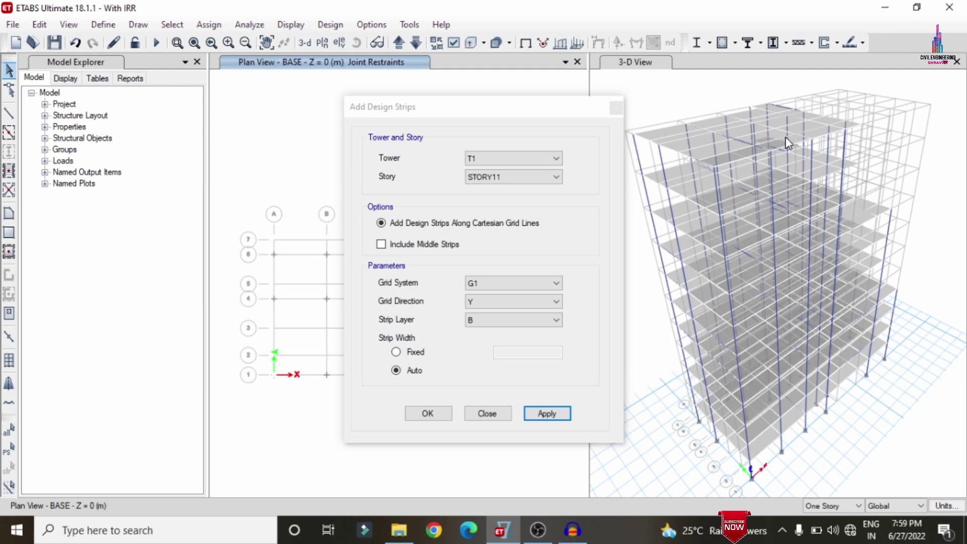
# Step: Add X-direction design strips in layer A on STORY8
pyautogui.click(500, 180)
pyautogui.click(502, 218)
pyautogui.click(502, 302)
pyautogui.click(493, 317)
pyautogui.click(492, 322)
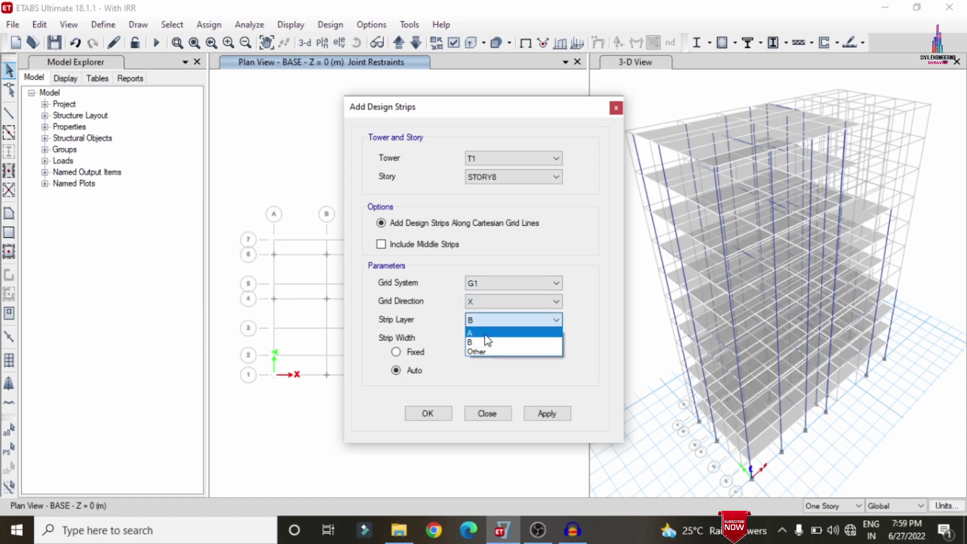
pyautogui.click(484, 333)
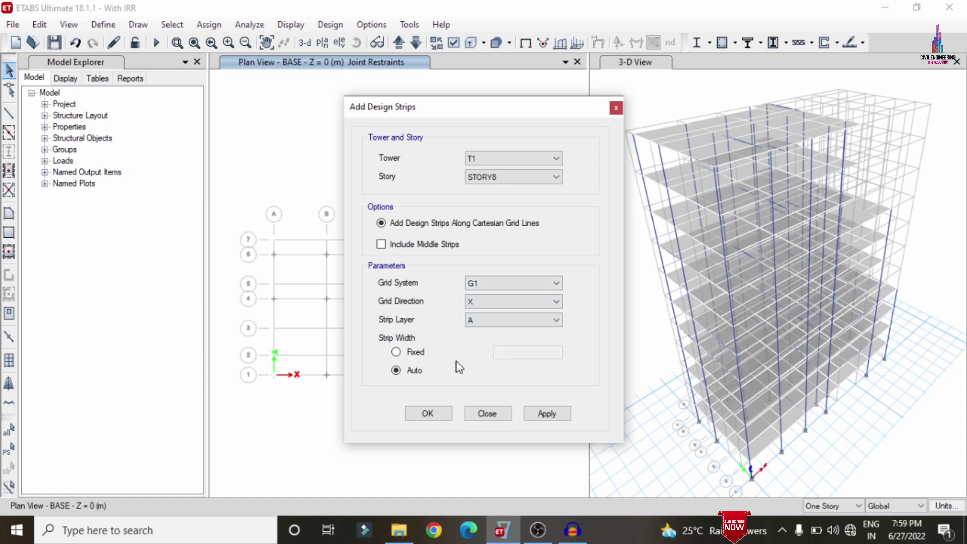
pyautogui.click(550, 420)
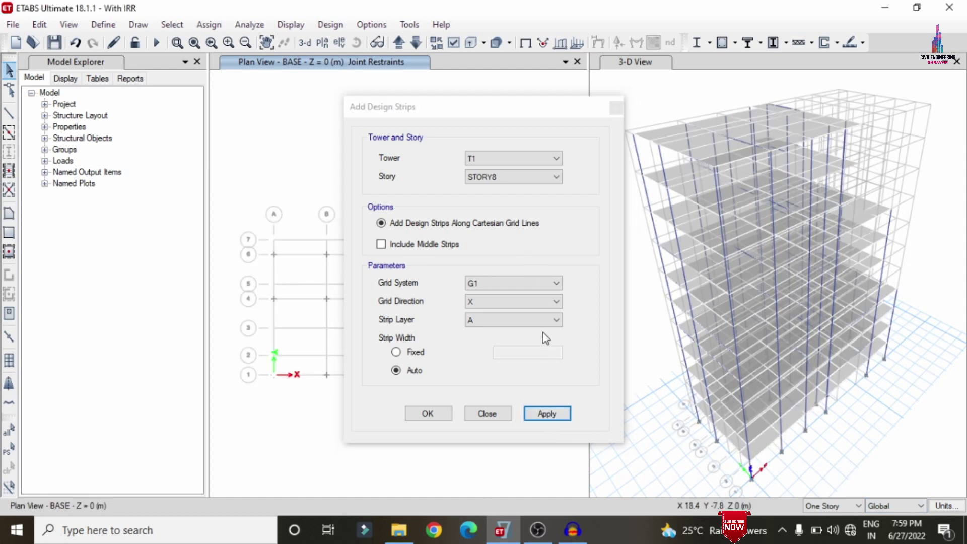
# Step: Set the next STORY8 strips to grid direction Y in strip layer B
pyautogui.click(527, 301)
pyautogui.click(515, 325)
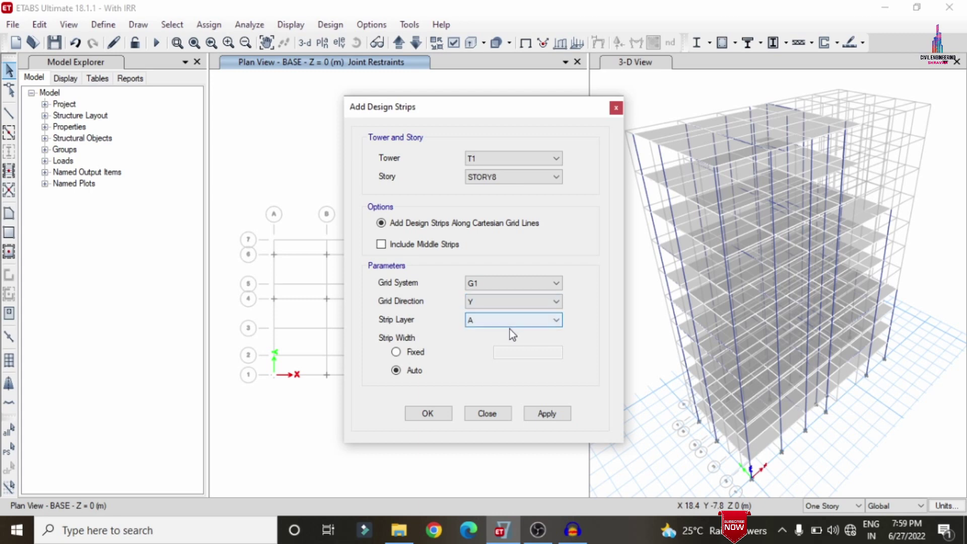
pyautogui.click(509, 325)
pyautogui.click(500, 340)
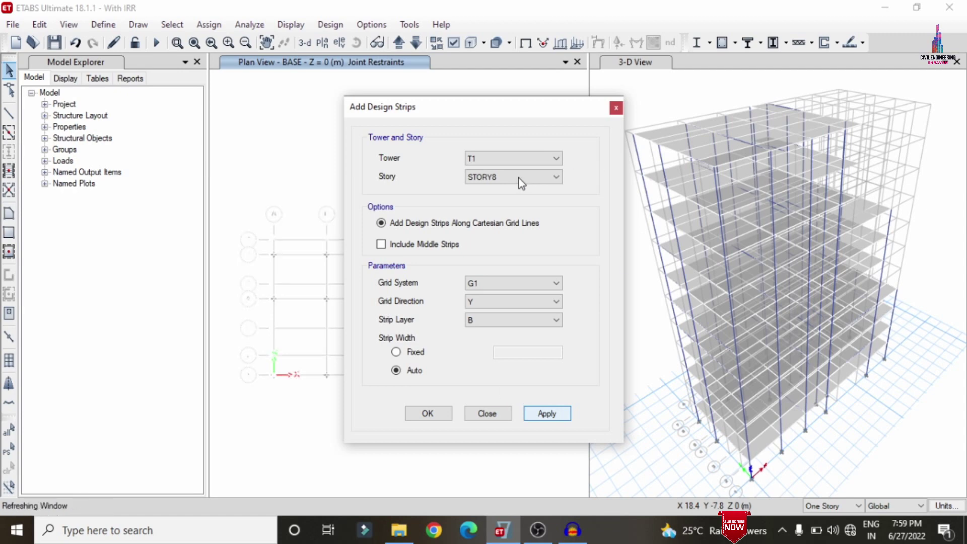
# Step: Add X-direction design strips in layer A on STORY1
pyautogui.click(503, 177)
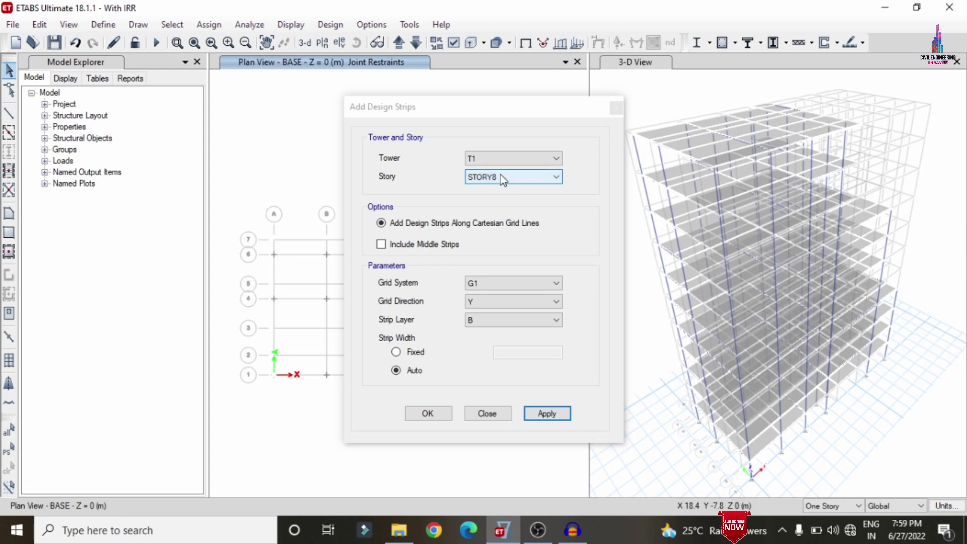
pyautogui.click(501, 174)
pyautogui.click(495, 284)
pyautogui.click(485, 301)
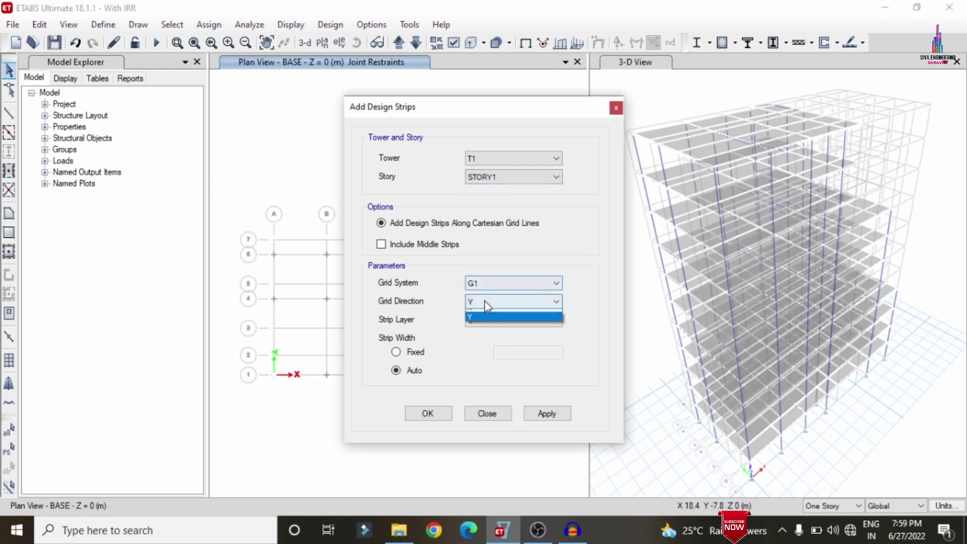
pyautogui.click(482, 323)
pyautogui.click(482, 321)
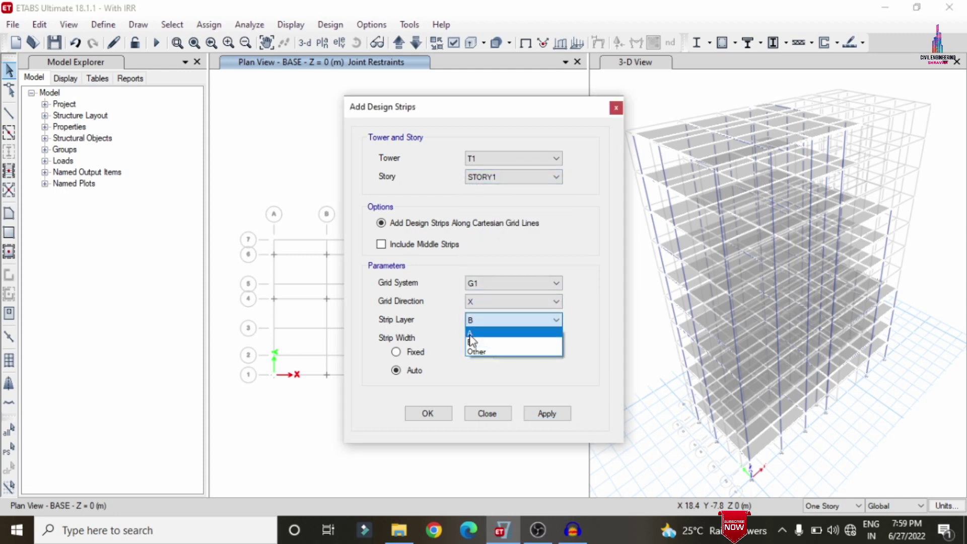
pyautogui.click(474, 348)
pyautogui.click(554, 419)
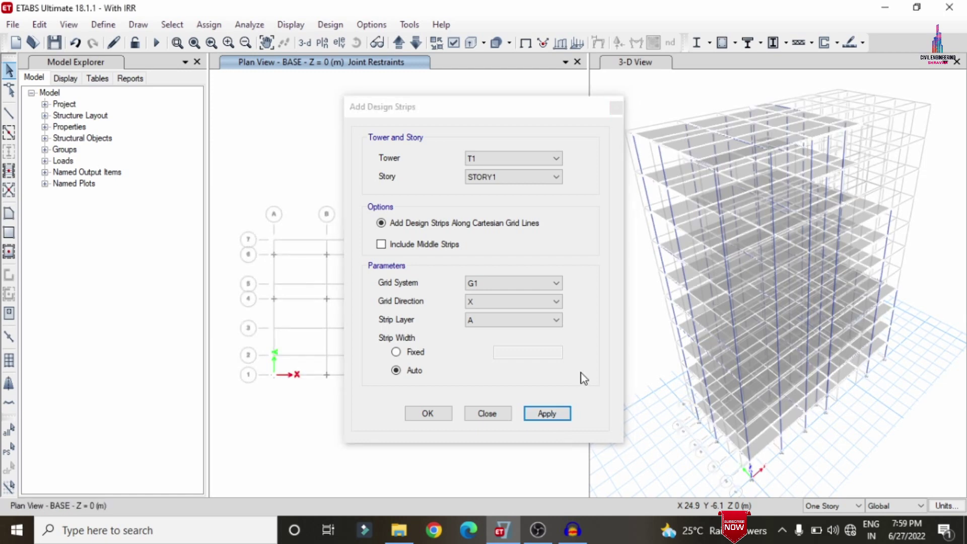
# Step: Add Y-direction design strips in layer B on STORY1
pyautogui.click(484, 301)
pyautogui.click(476, 322)
pyautogui.click(476, 323)
pyautogui.click(466, 349)
pyautogui.click(549, 415)
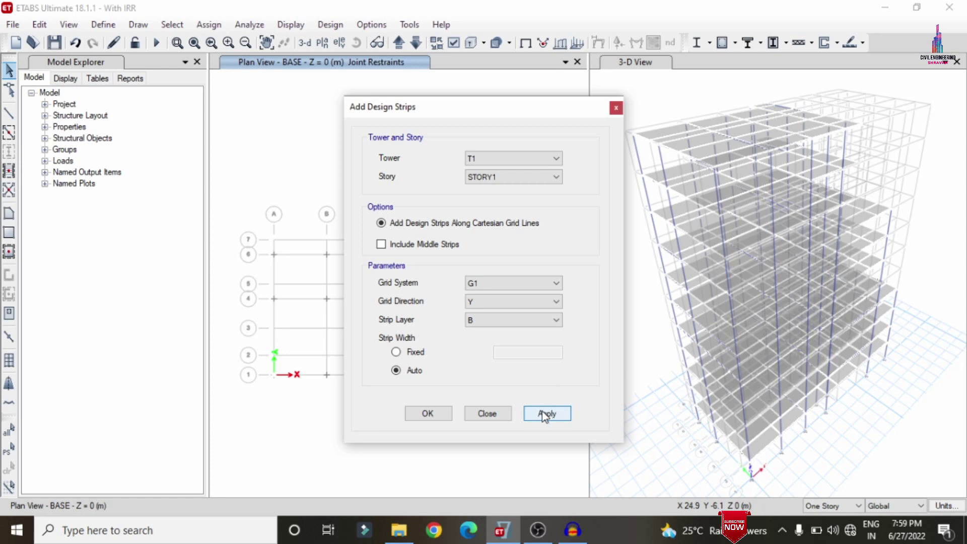
pyautogui.click(542, 416)
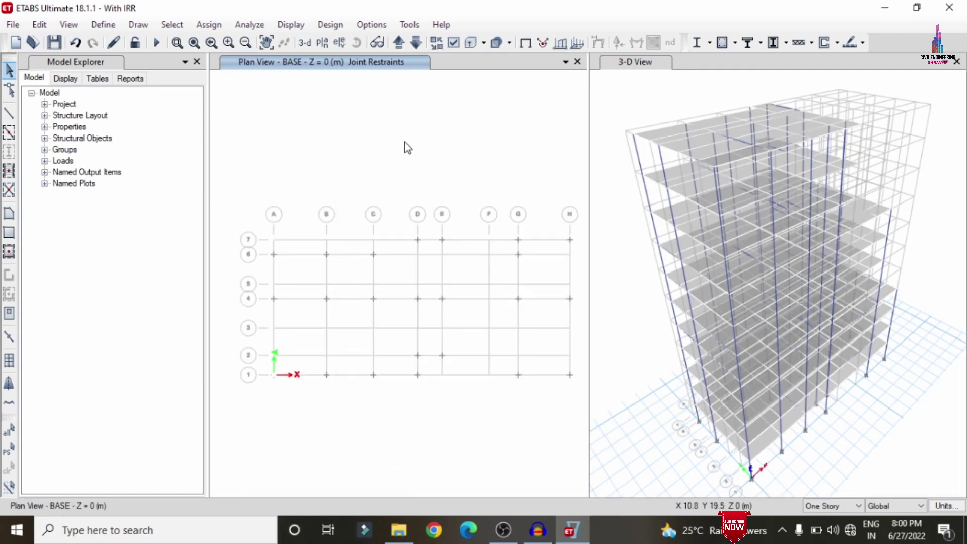
# Step: Run the analysis for all load cases from Set Load Cases To Run
pyautogui.click(244, 30)
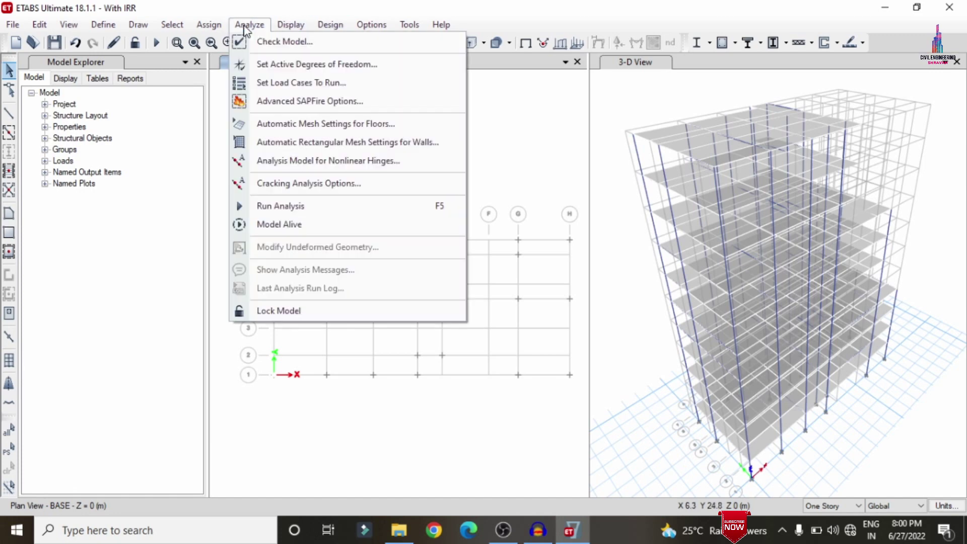
pyautogui.click(281, 80)
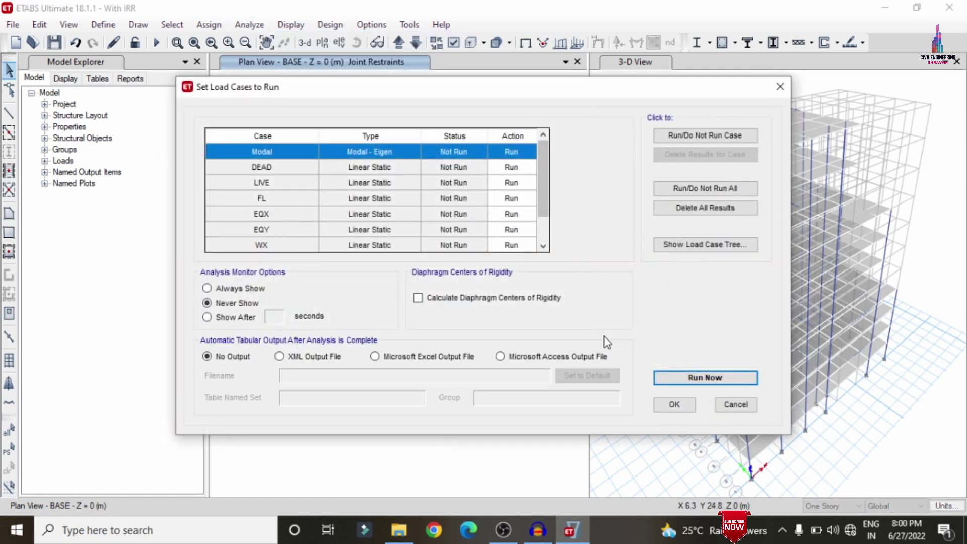
pyautogui.click(667, 375)
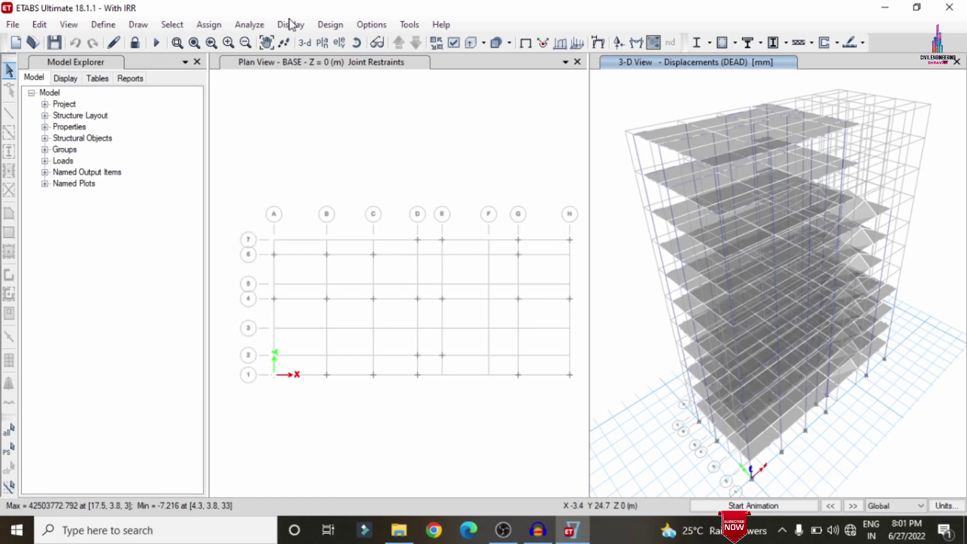
# Step: Set the concrete frame design preferences to IS 456:2000 and accept them
pyautogui.click(321, 25)
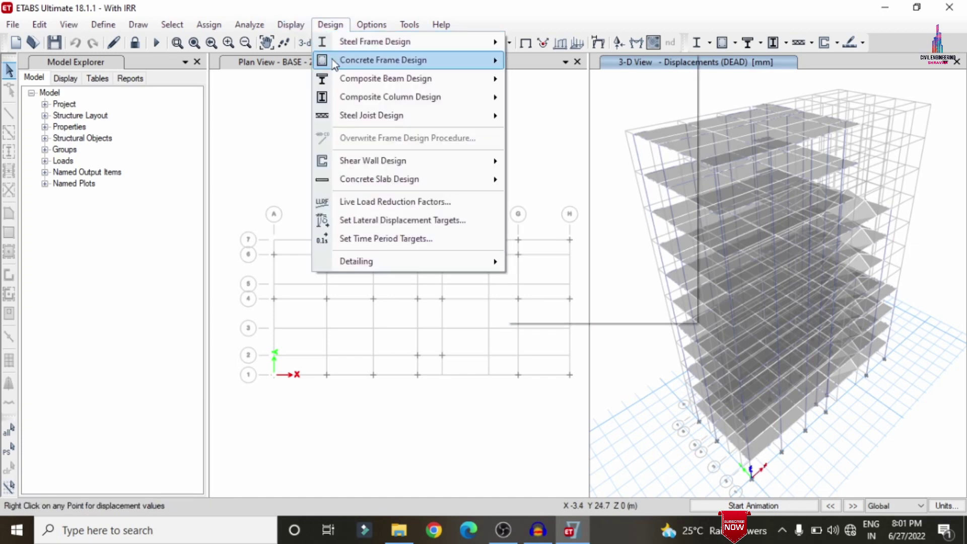
pyautogui.moveTo(332, 60)
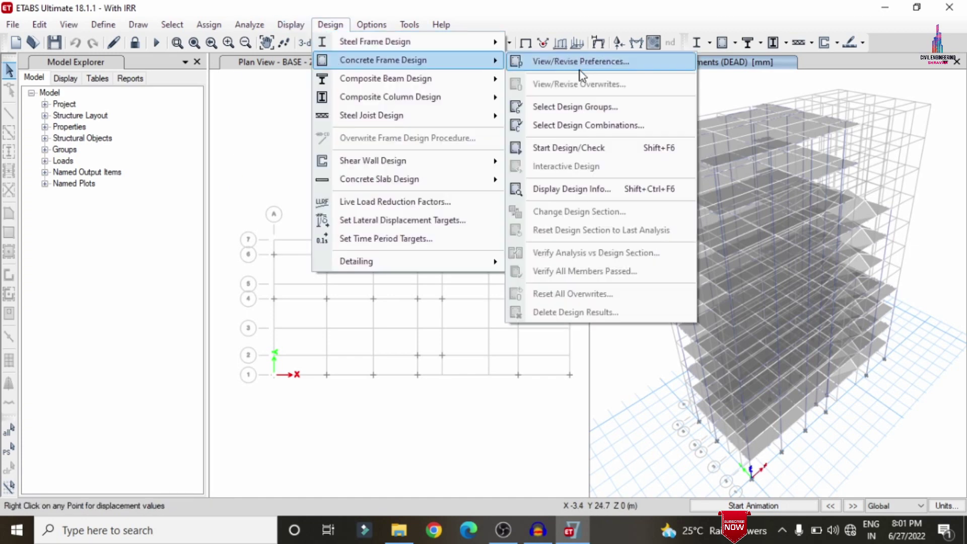
pyautogui.click(560, 63)
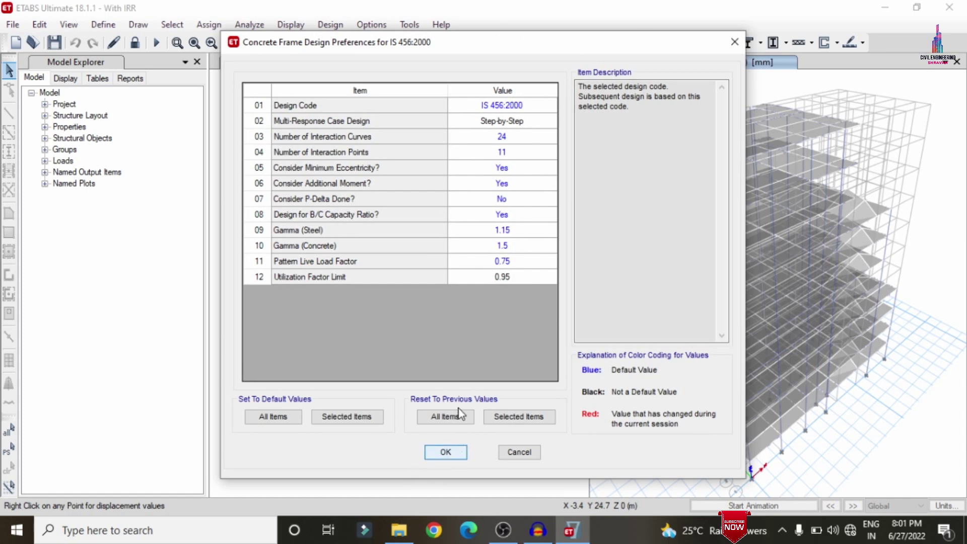
pyautogui.click(446, 452)
# Step: Start the concrete frame design check
pyautogui.click(328, 25)
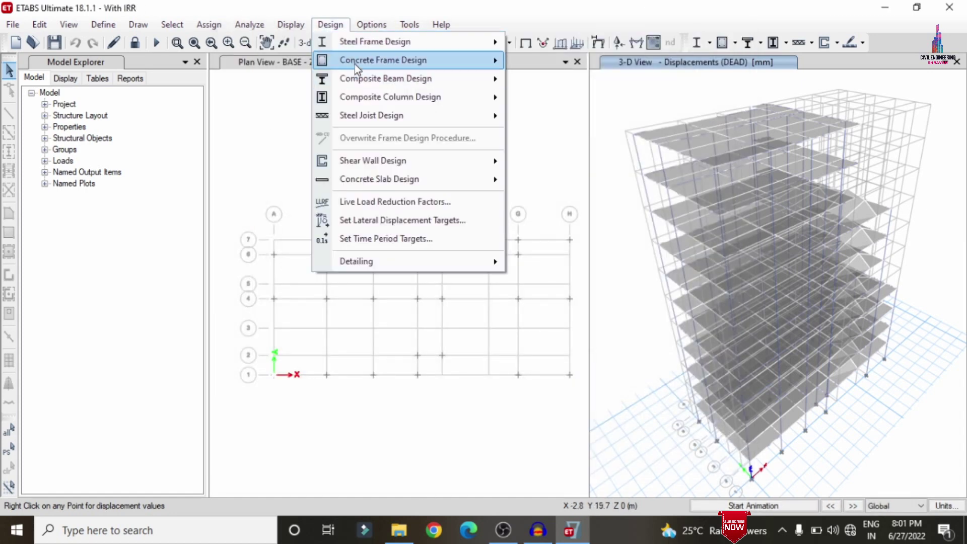
pyautogui.moveTo(355, 65)
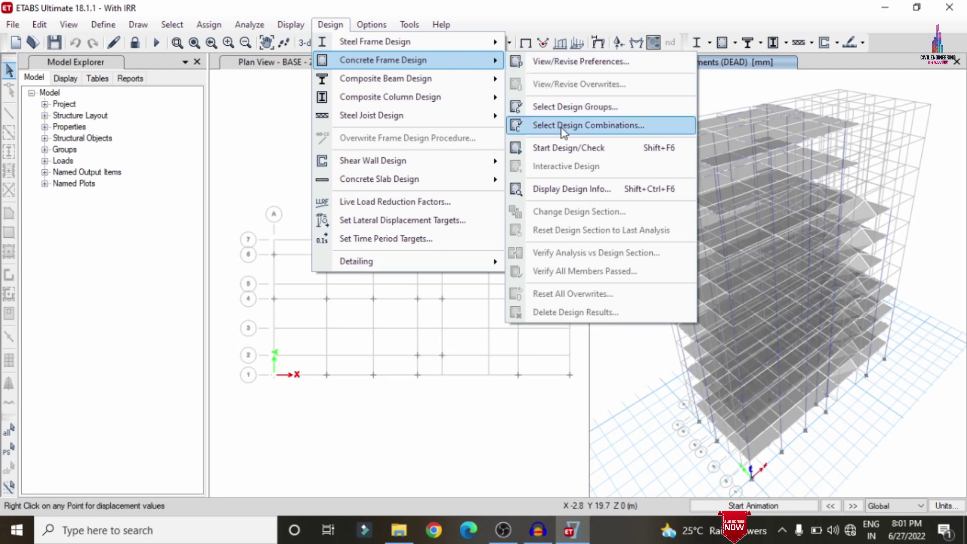
pyautogui.click(565, 147)
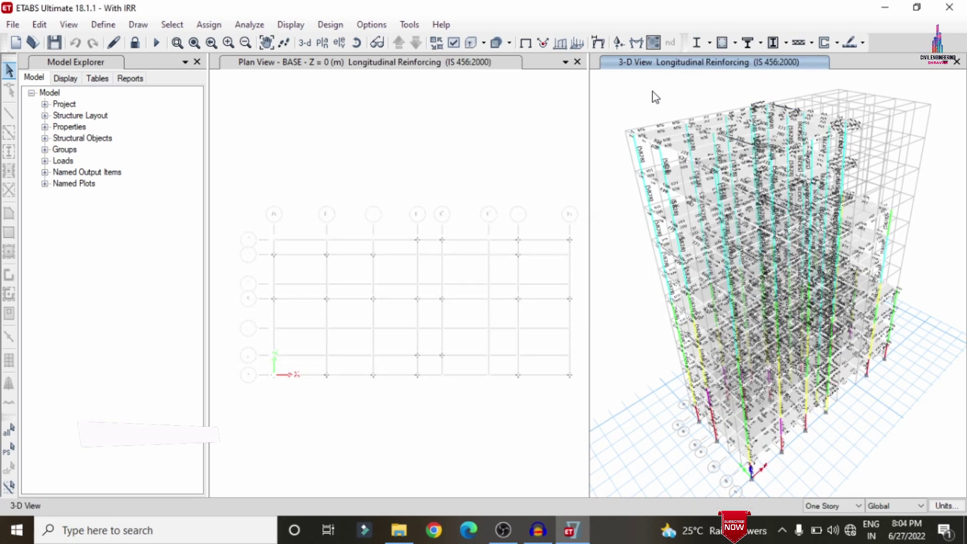
# Step: Accept the slab design preferences
pyautogui.click(862, 43)
pyautogui.click(850, 60)
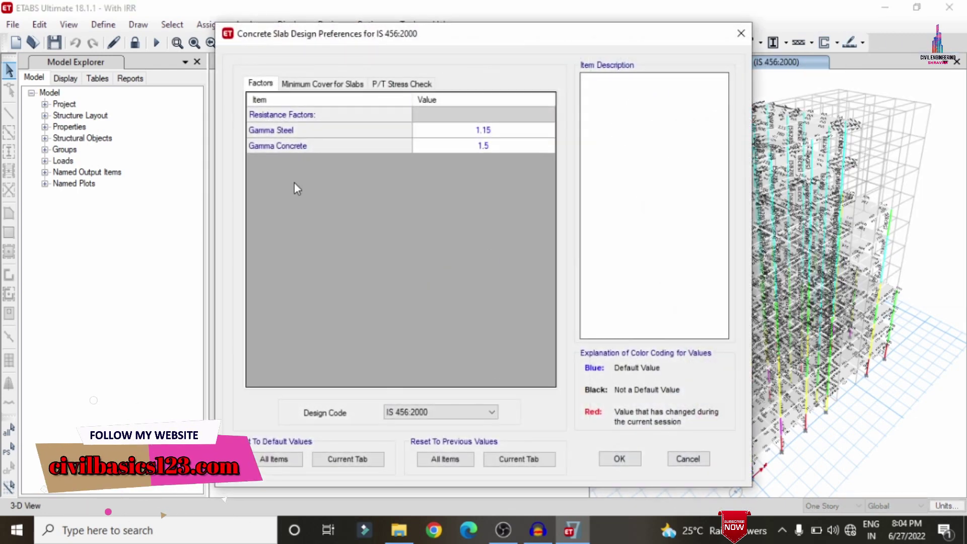
pyautogui.click(620, 459)
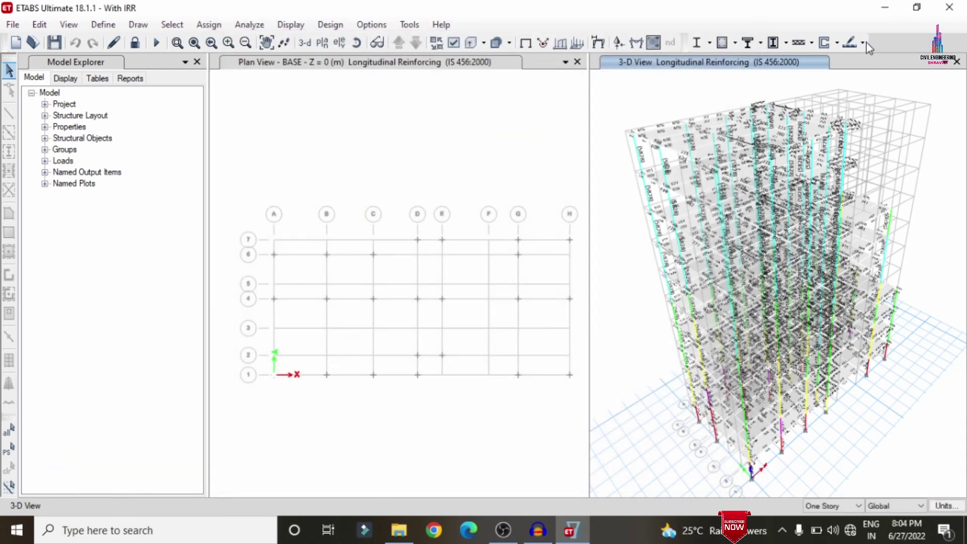
# Step: Choose STORY11, STORY8 and STORY1 for slab design and run the slab design
pyautogui.click(864, 43)
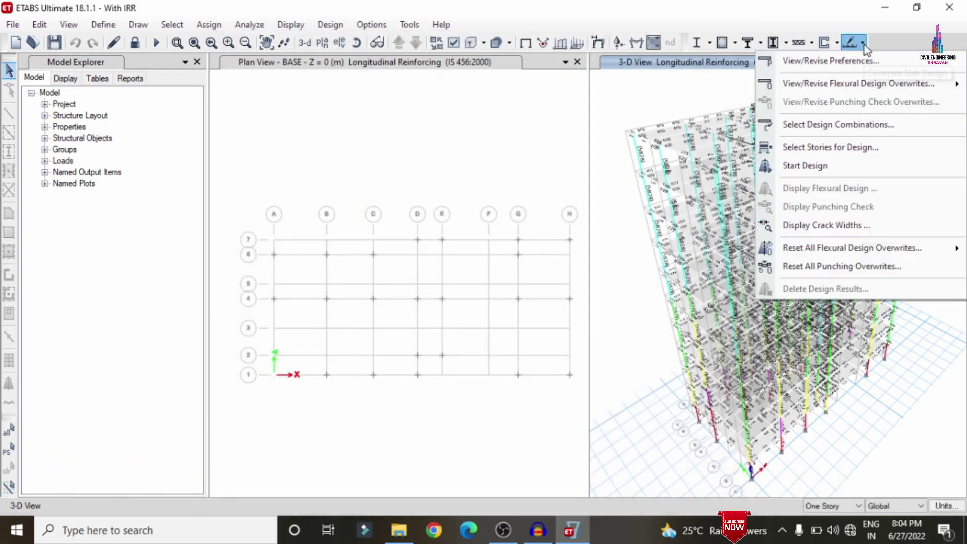
pyautogui.click(837, 148)
pyautogui.click(446, 117)
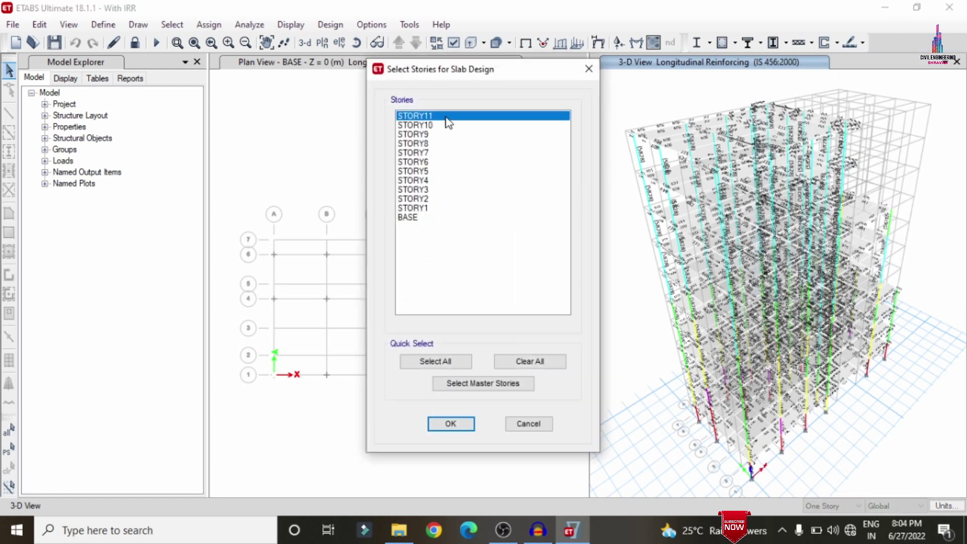
pyautogui.keyDown('ctrl'); pyautogui.click(439, 145); pyautogui.keyUp('ctrl')
pyautogui.keyDown('ctrl'); pyautogui.click(436, 208); pyautogui.keyUp('ctrl')
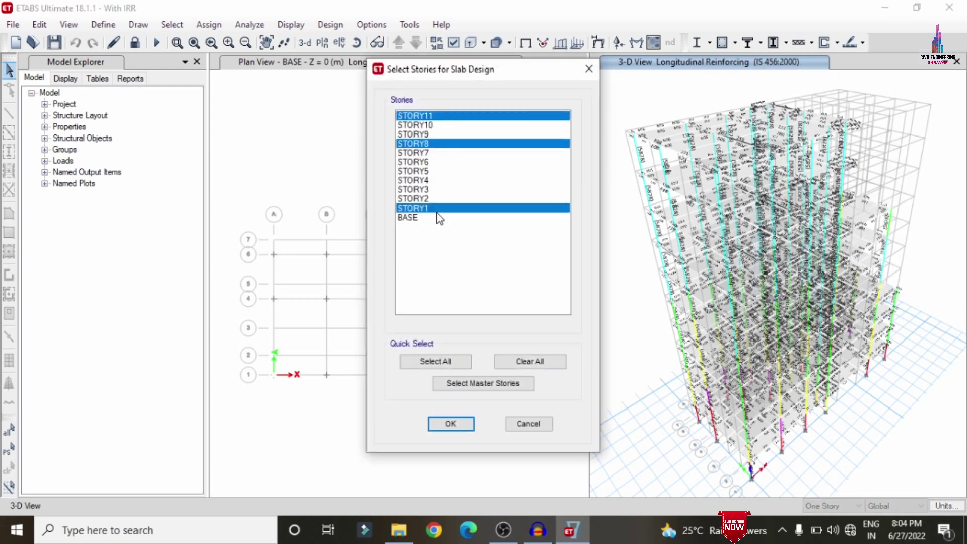
pyautogui.click(463, 424)
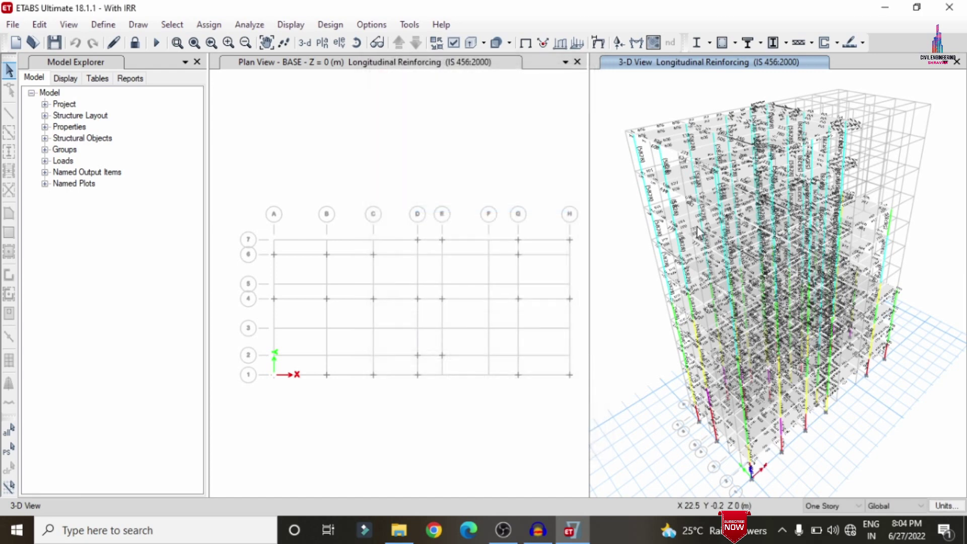
pyautogui.click(863, 43)
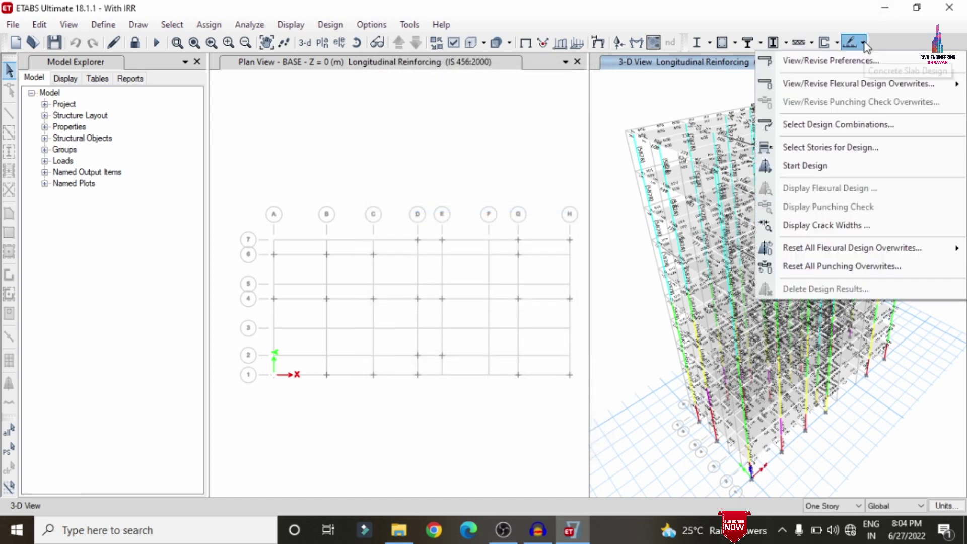
pyautogui.click(786, 168)
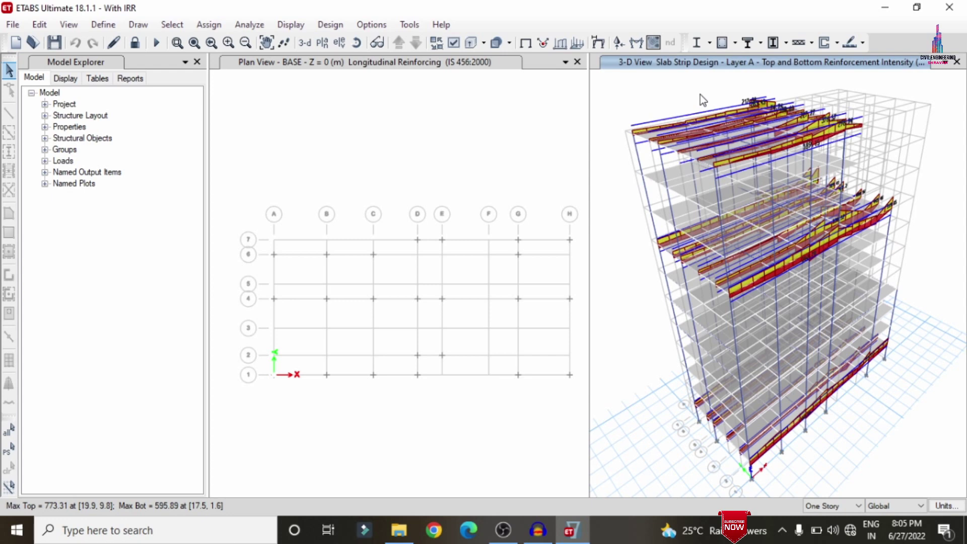
# Step: Save the model with Ctrl+S, exit ETABS, and bring up CSiDetail's File menu
pyautogui.hotkey('ctrl', 's')
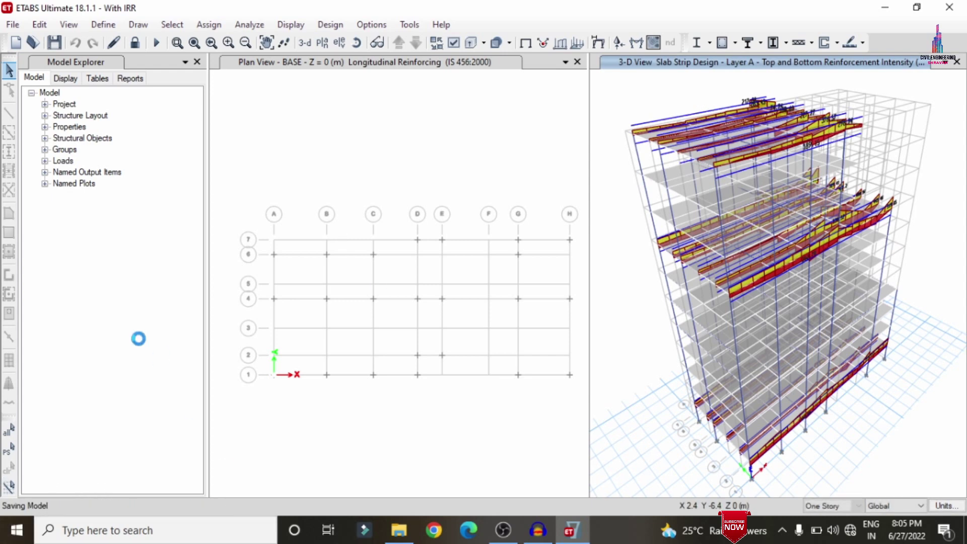
pyautogui.click(949, 7)
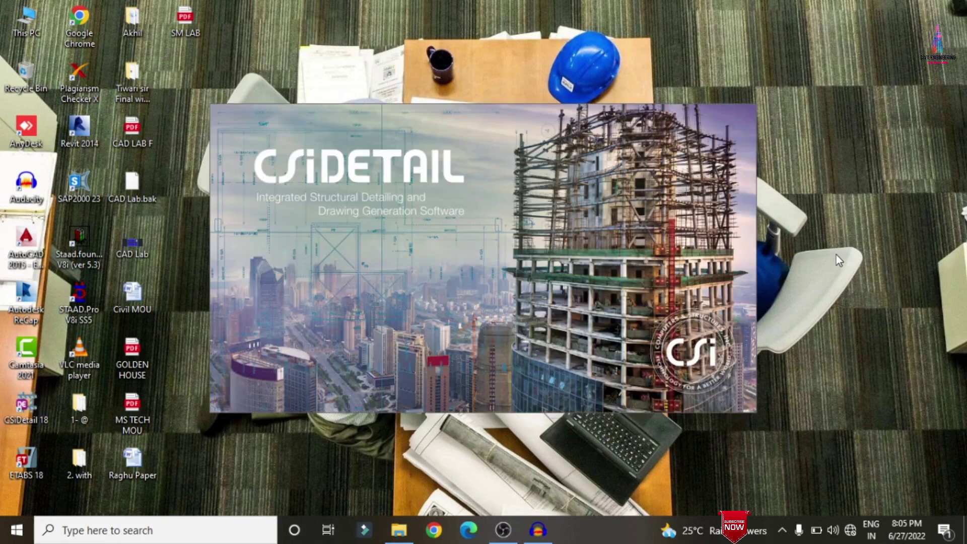
pyautogui.click(16, 26)
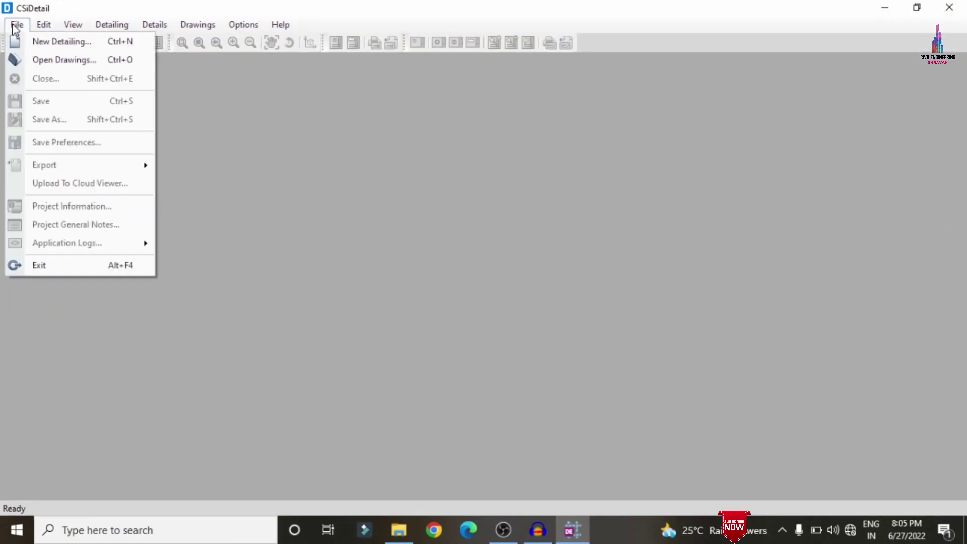
# Step: Start a new detailing from Desktop\2. with\With IRR.EDB and dismiss the 25 warnings
pyautogui.click(52, 45)
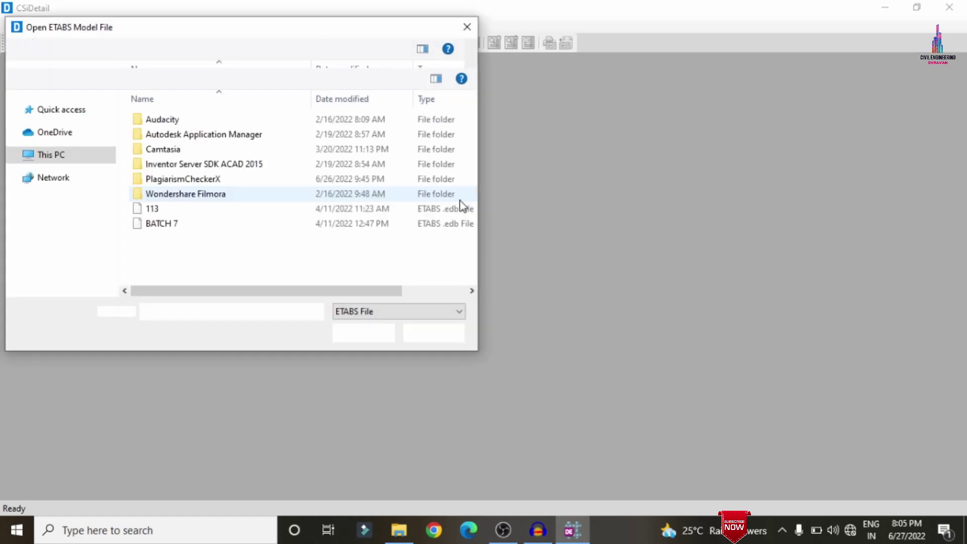
pyautogui.click(59, 154)
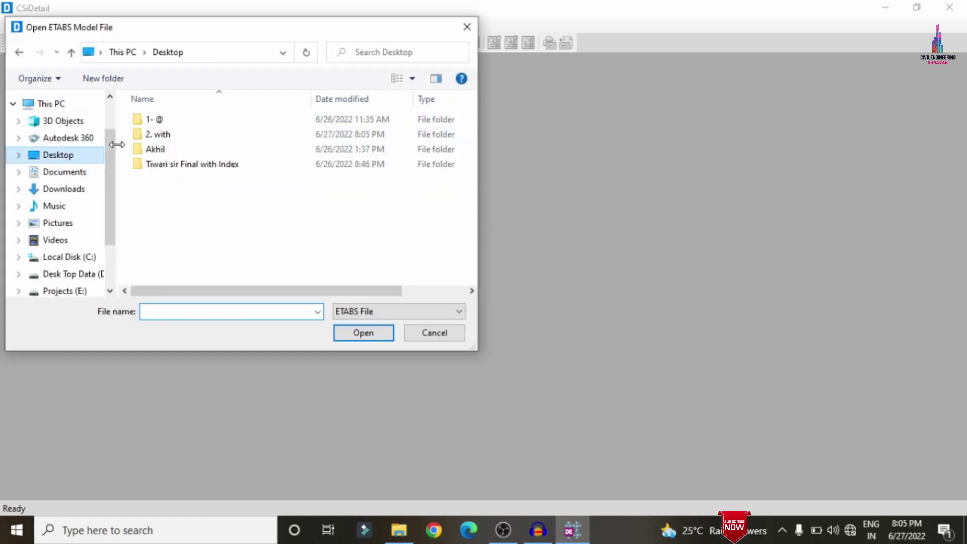
pyautogui.click(176, 140)
pyautogui.doubleClick(177, 141)
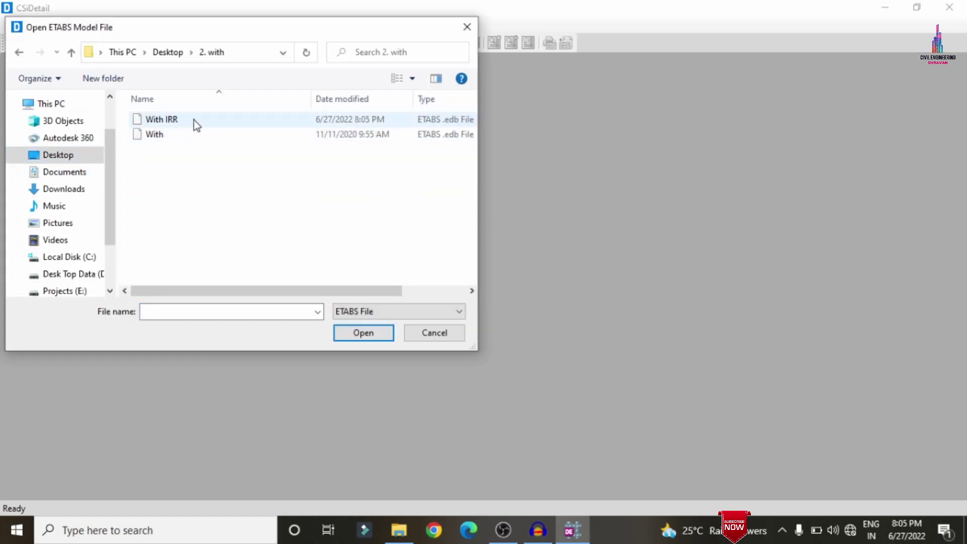
pyautogui.click(196, 126)
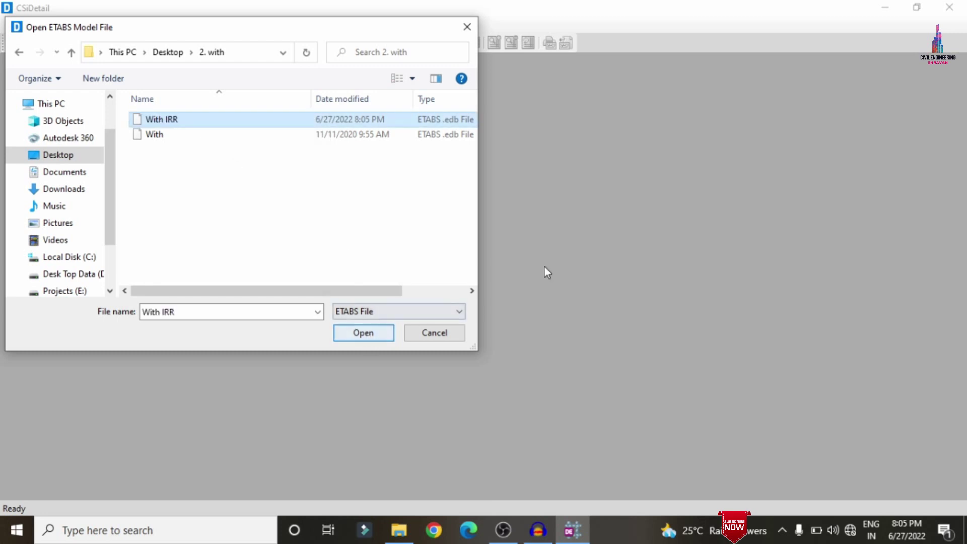
pyautogui.click(375, 337)
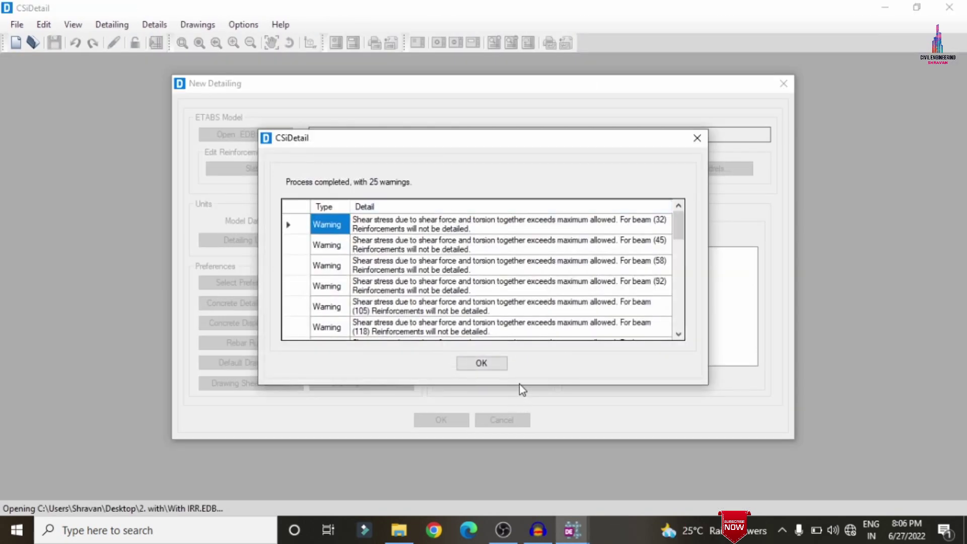
pyautogui.click(502, 366)
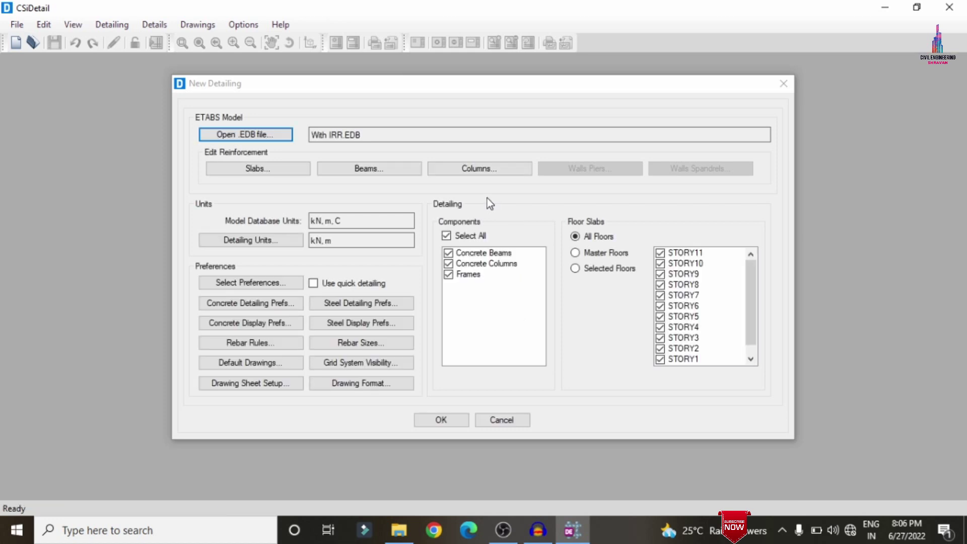
# Step: Set detailing units to rebar set SI (25), force Kilonewton, rebar weight Ton
pyautogui.click(248, 241)
pyautogui.click(248, 241)
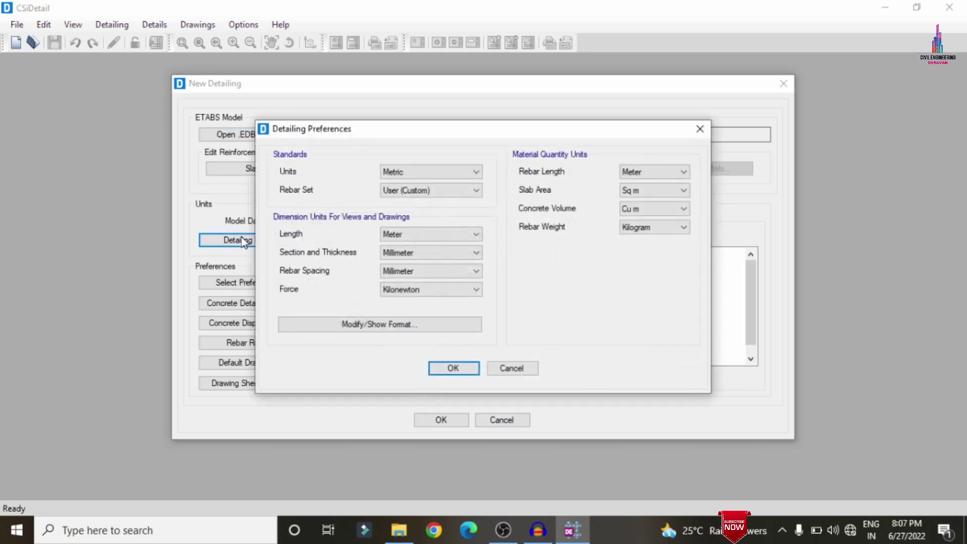
pyautogui.click(395, 190)
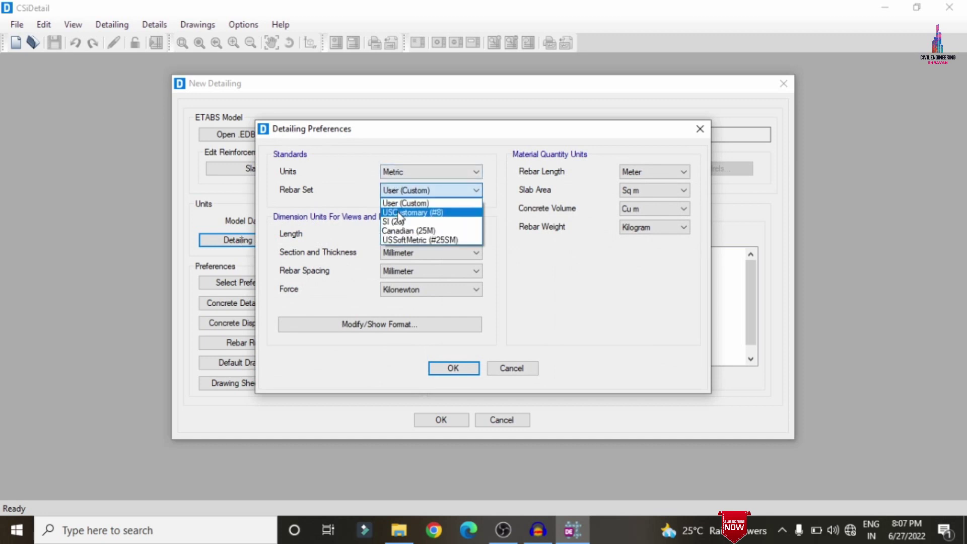
pyautogui.click(402, 212)
pyautogui.click(408, 289)
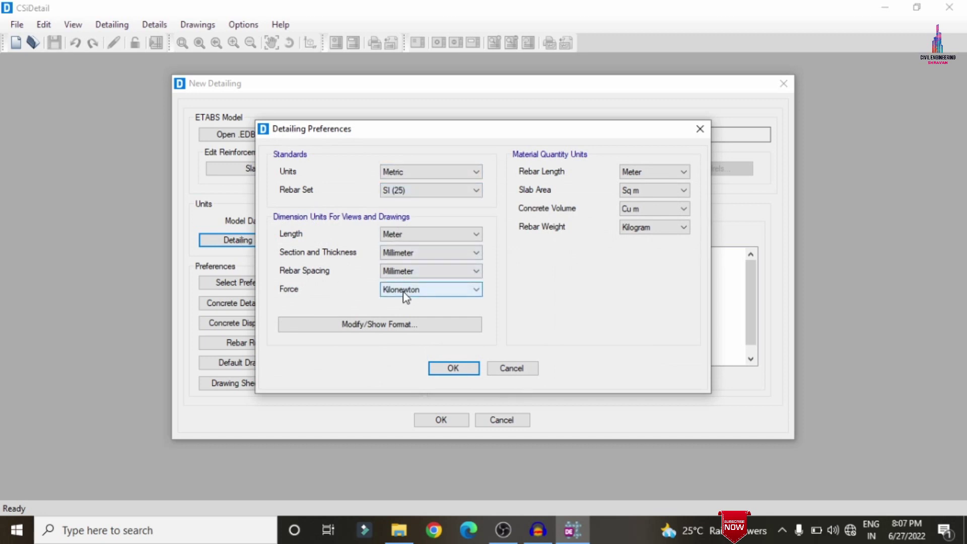
pyautogui.click(404, 321)
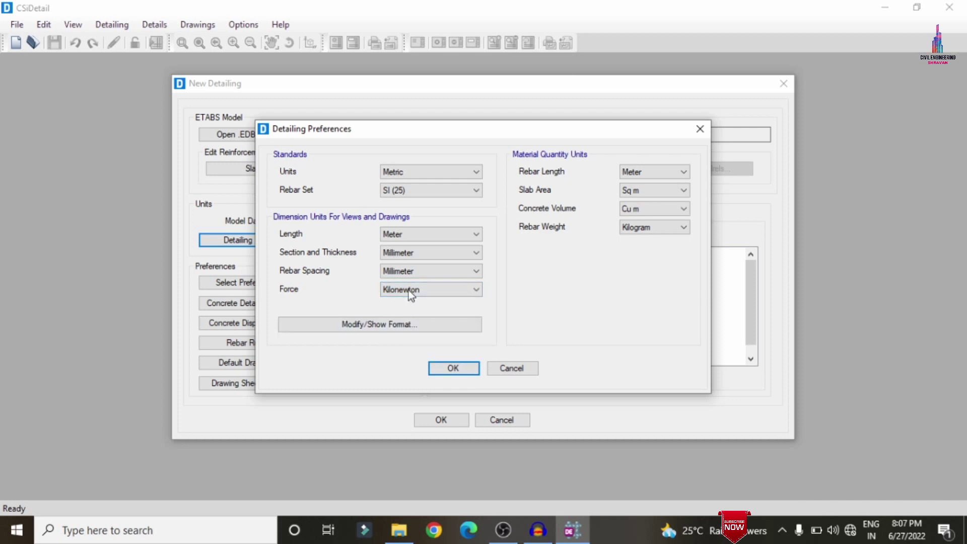
pyautogui.click(675, 227)
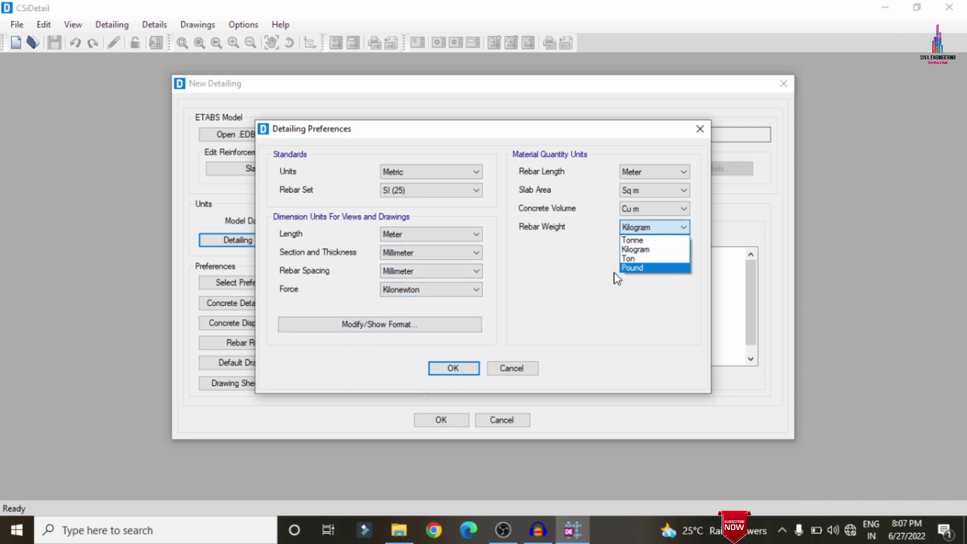
pyautogui.click(631, 258)
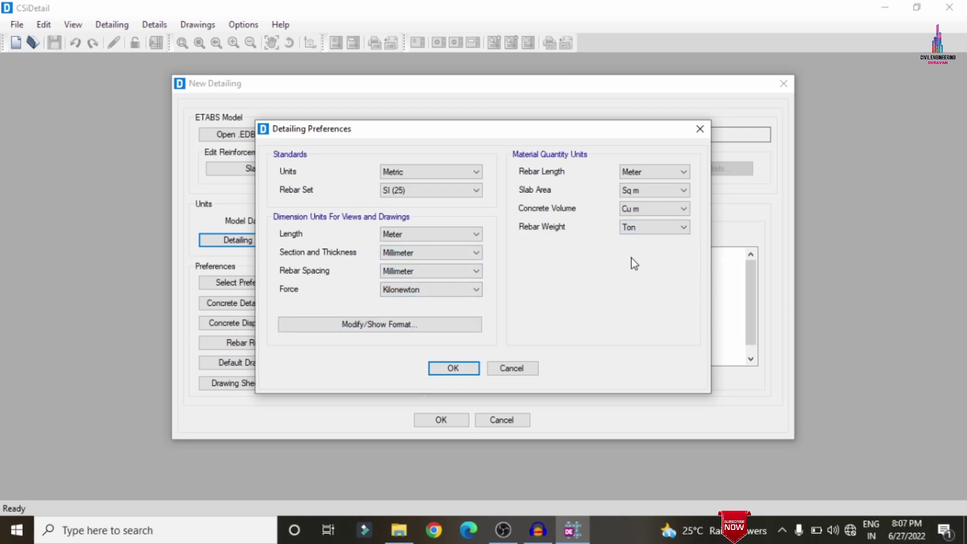
pyautogui.click(466, 367)
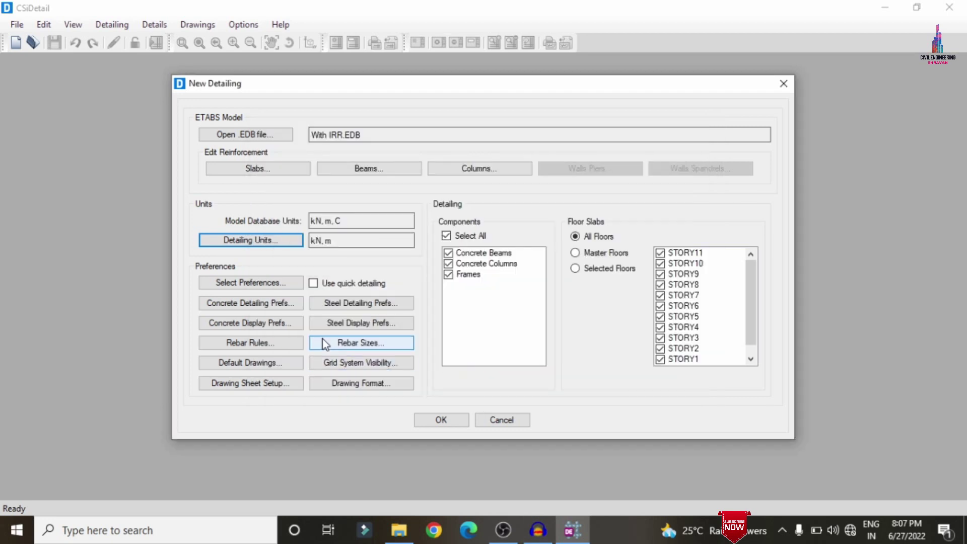
# Step: Use standard preferences with IS 456:2000 as the code
pyautogui.click(256, 281)
pyautogui.click(366, 270)
pyautogui.click(548, 270)
pyautogui.click(531, 294)
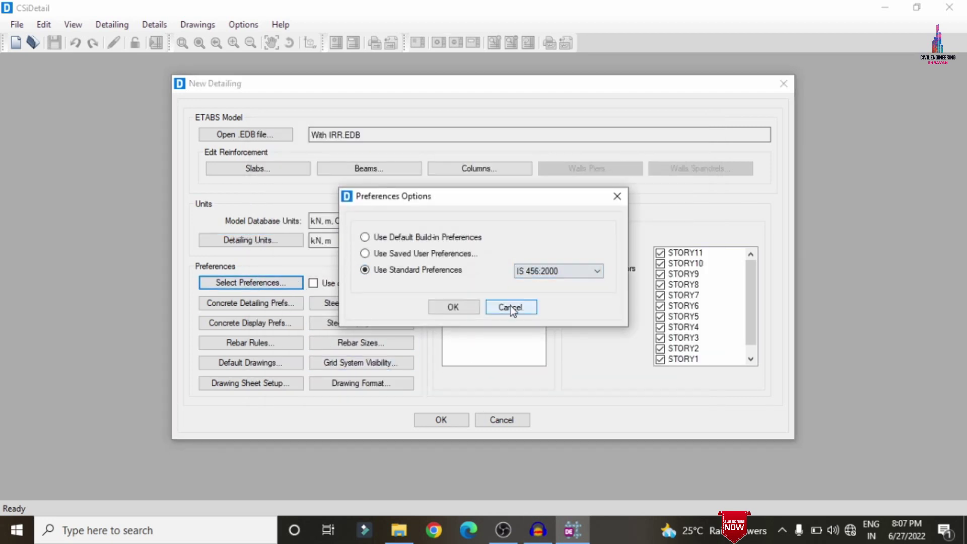
pyautogui.click(466, 310)
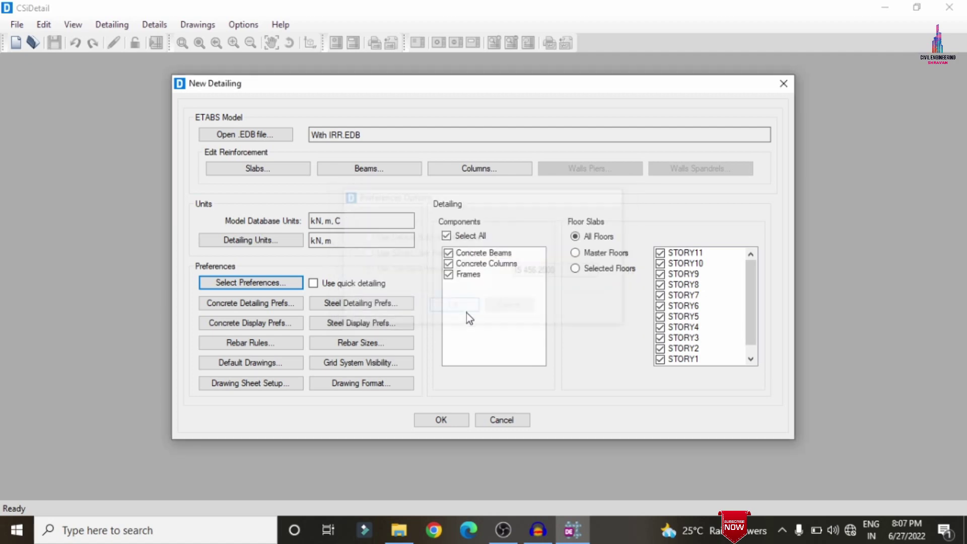
# Step: In Rebar Selection Rules, edit the slab minimum bar spacing and set beam minimum spacing to 150
pyautogui.click(242, 346)
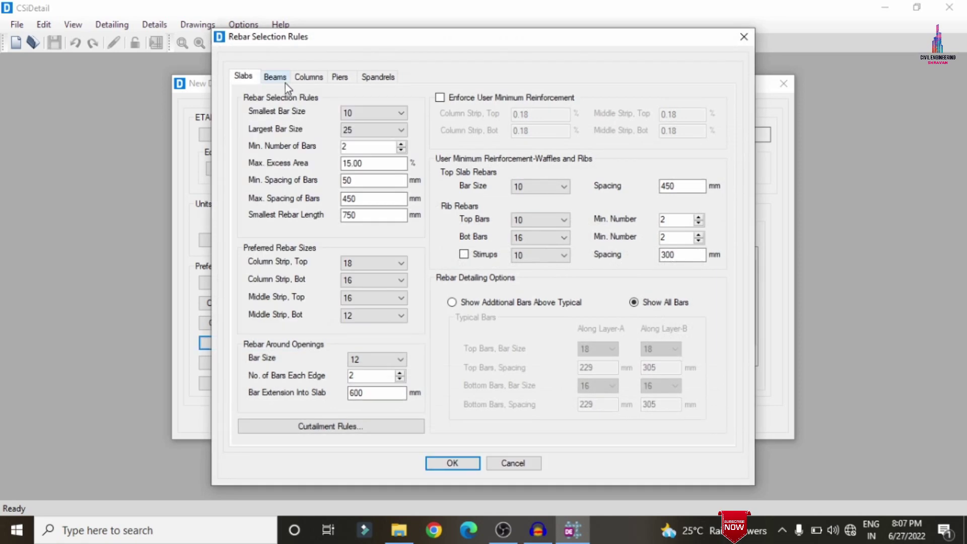
pyautogui.moveTo(359, 178); pyautogui.dragTo(321, 181)
pyautogui.write('1')
pyautogui.write('20')
pyautogui.click(275, 76)
pyautogui.click(644, 264)
pyautogui.click(656, 262)
pyautogui.write('150')
pyautogui.click(662, 265)
pyautogui.write('150')
pyautogui.press('Tab')
pyautogui.write('1')
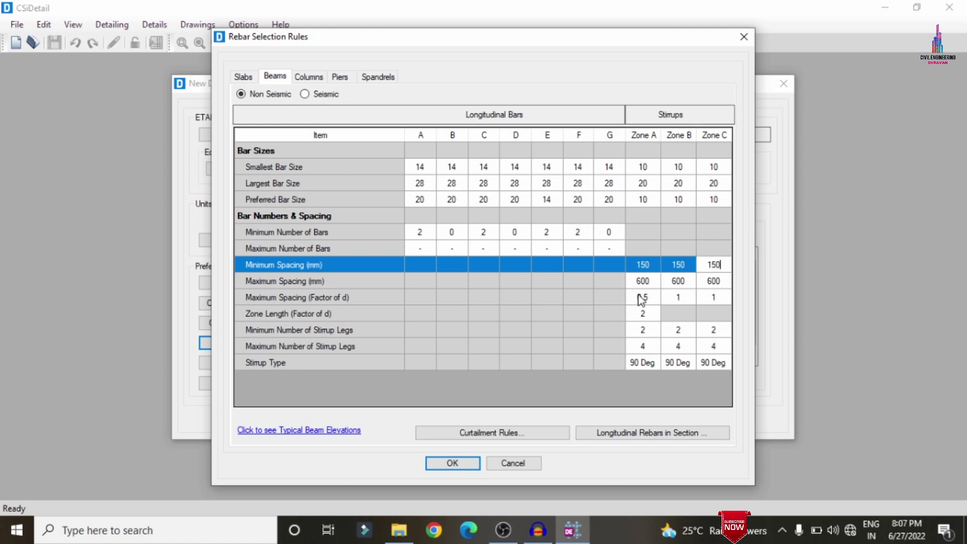
# Step: Set beam stirrup maximum spacing to 450 in Zones A, B and C
pyautogui.click(647, 284)
pyautogui.write('4')
pyautogui.click(680, 284)
pyautogui.write('450')
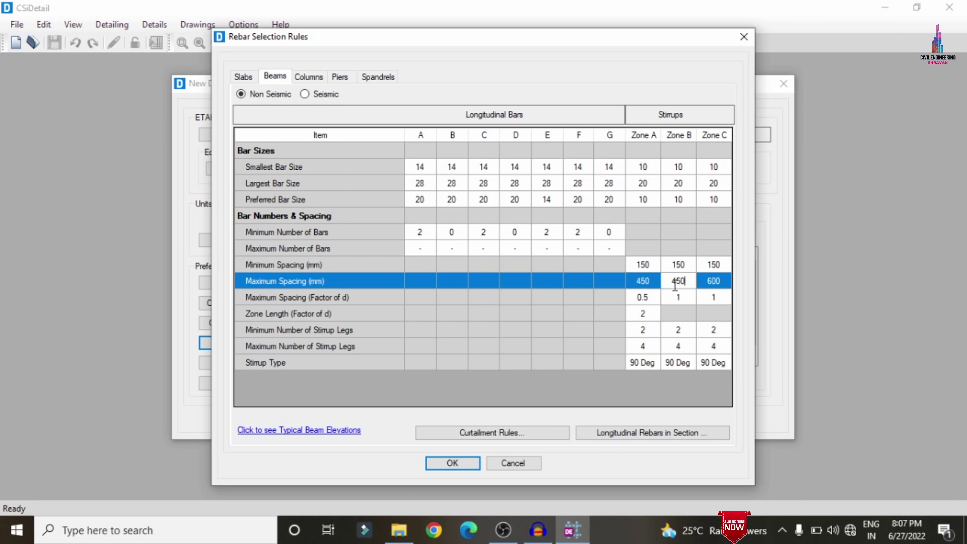
pyautogui.click(723, 285)
pyautogui.write('450')
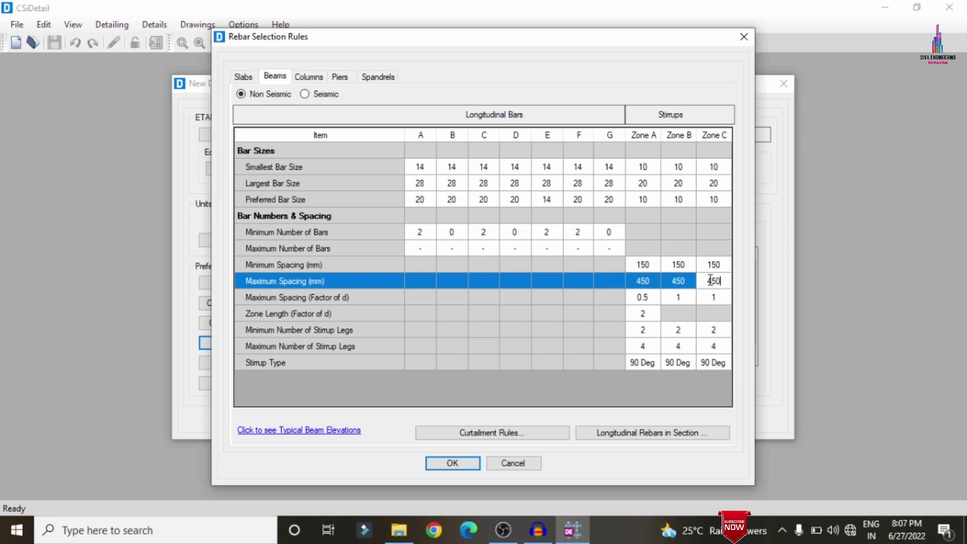
# Step: Set column tie spacing to minimum 150 and maximum 450, then accept the rules
pyautogui.click(309, 76)
pyautogui.click(629, 287)
pyautogui.click(664, 287)
pyautogui.write('150')
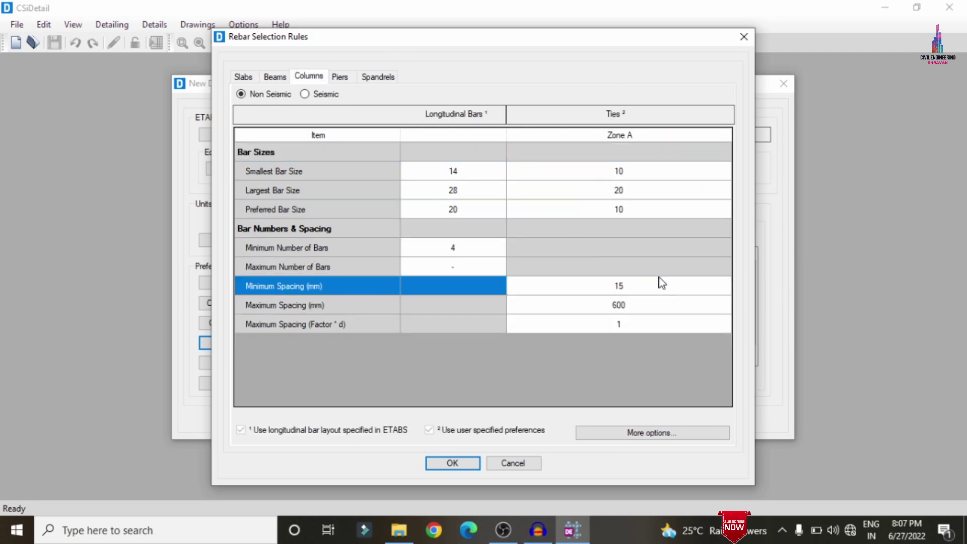
pyautogui.click(649, 303)
pyautogui.click(646, 304)
pyautogui.write('450')
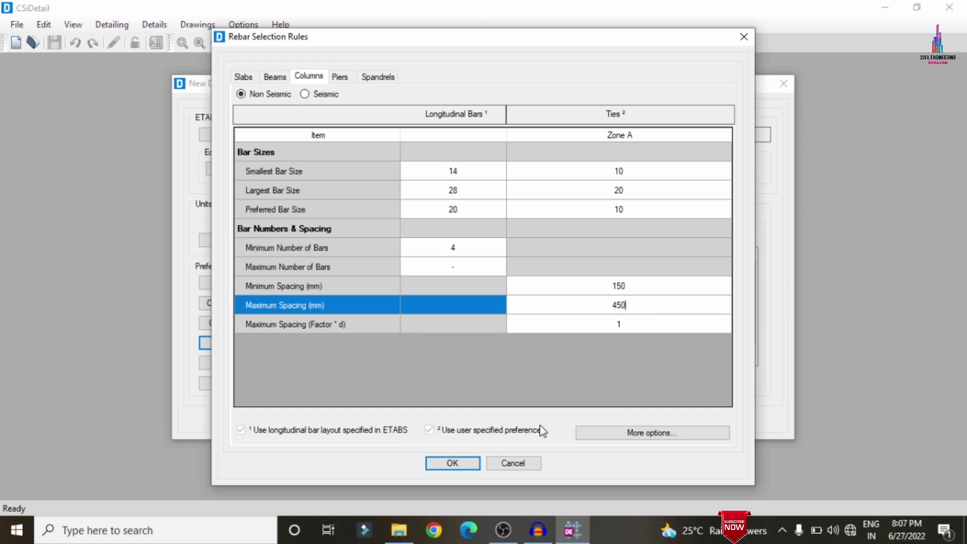
pyautogui.click(470, 462)
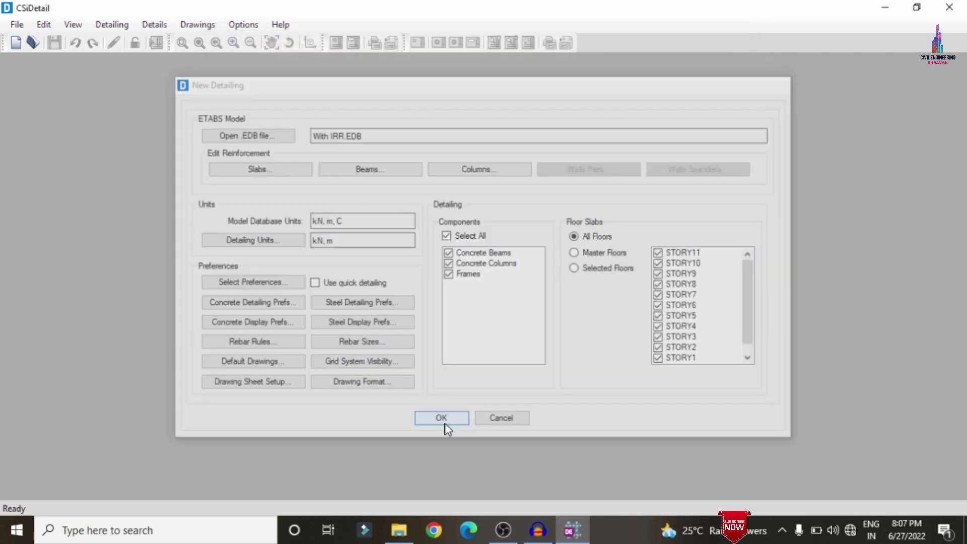
# Step: Generate the detailing and view STORY11's rebar, top and bottom rebar plans and 3D cage
pyautogui.click(445, 423)
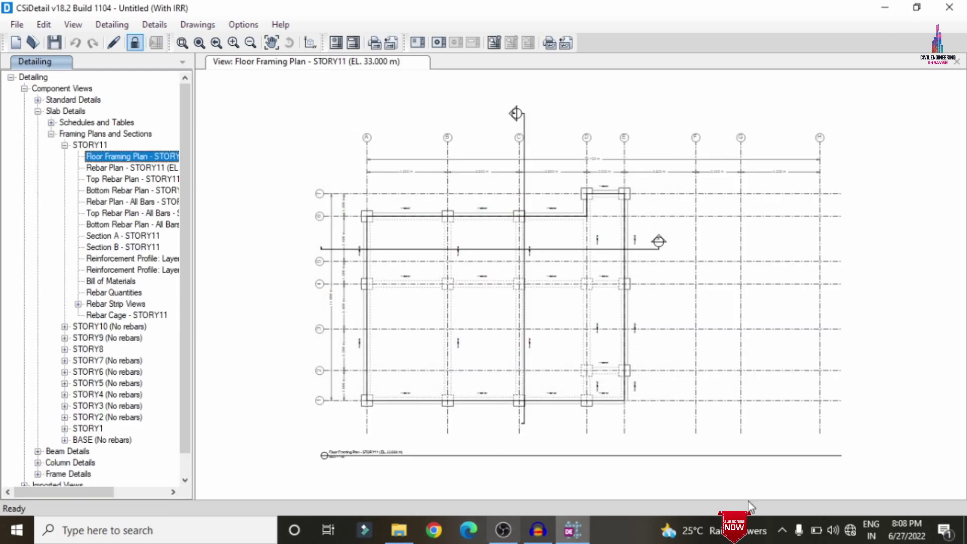
pyautogui.click(114, 169)
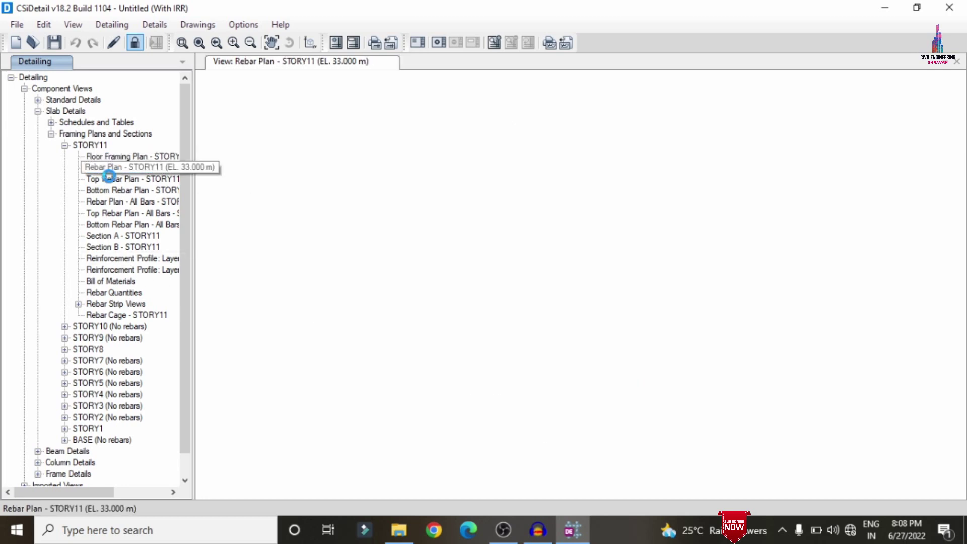
pyautogui.click(115, 181)
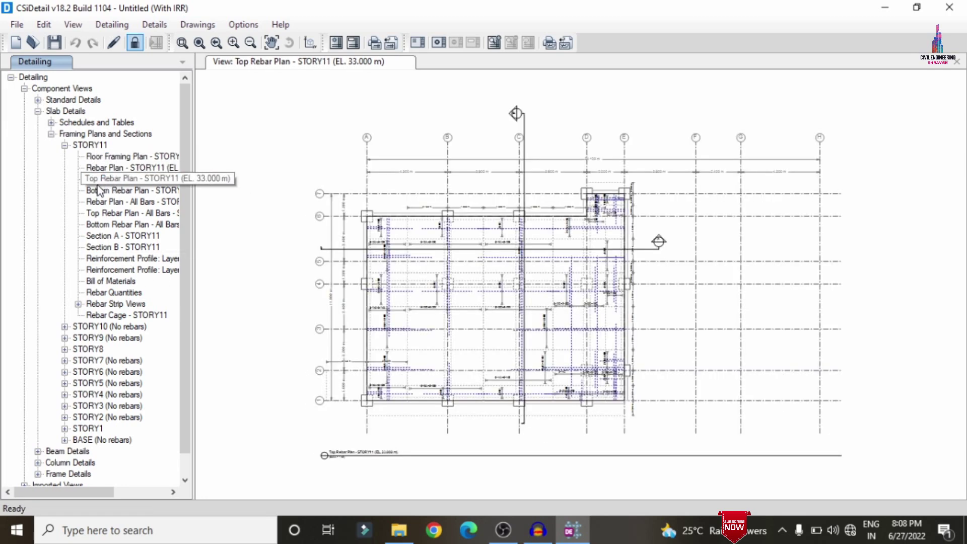
pyautogui.click(107, 192)
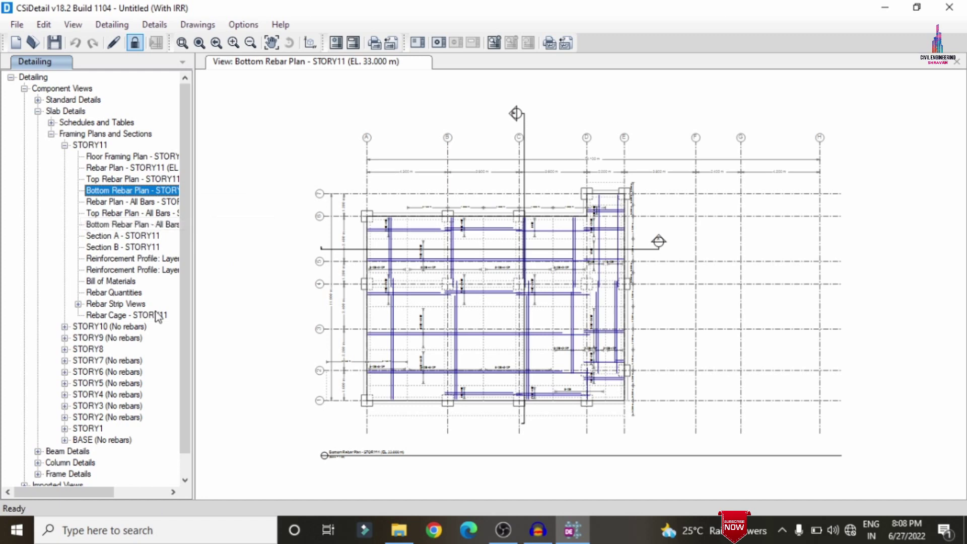
pyautogui.click(122, 316)
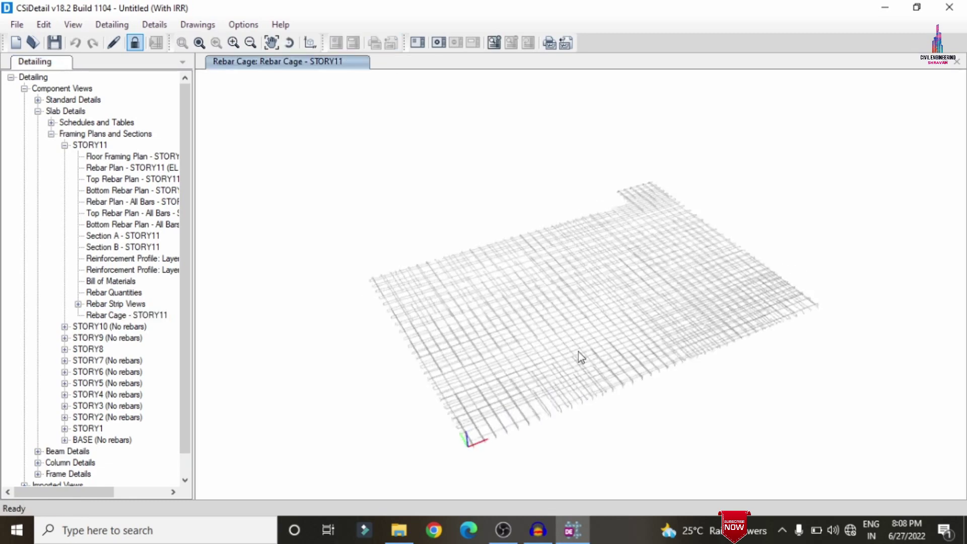
# Step: Orbit the STORY11 slab cage, then open the STORY8 rebar cage and orbit it near top-down
pyautogui.moveTo(578, 358); pyautogui.dragTo(630, 337)
pyautogui.scroll(-1, 74, 425)
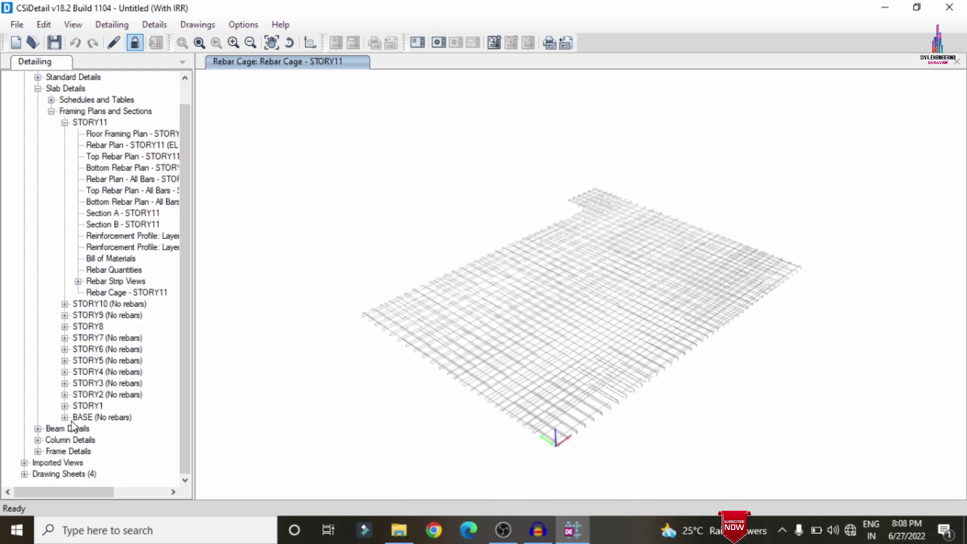
pyautogui.click(65, 326)
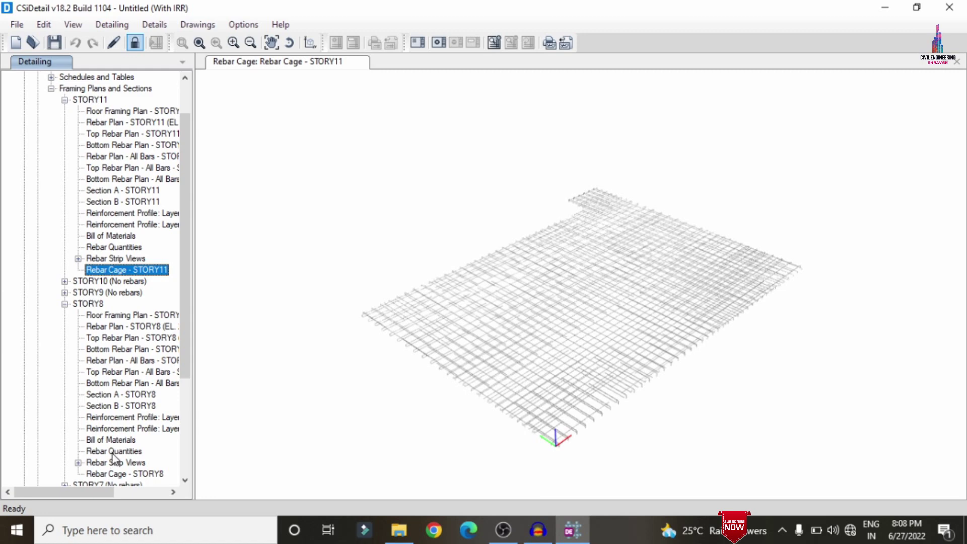
pyautogui.scroll(-3, 100, 410)
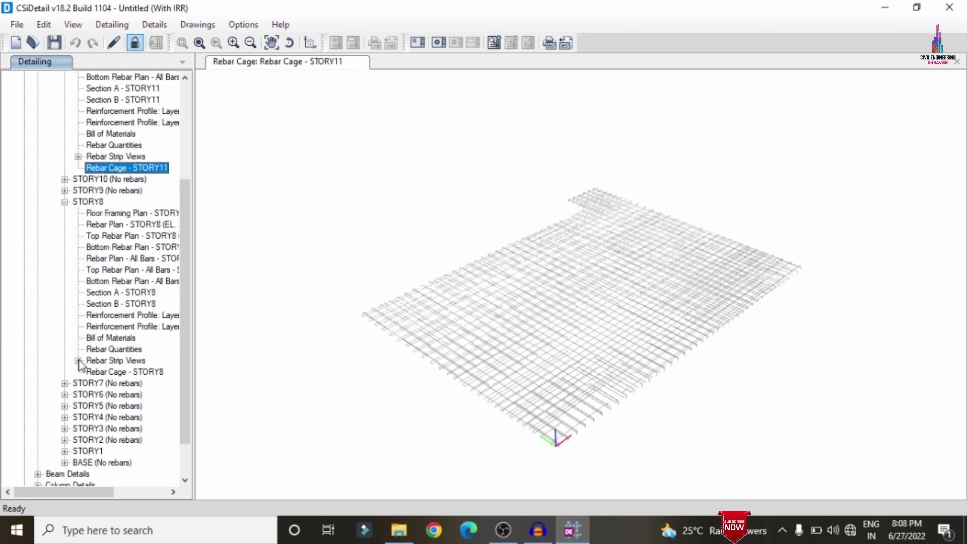
pyautogui.click(108, 372)
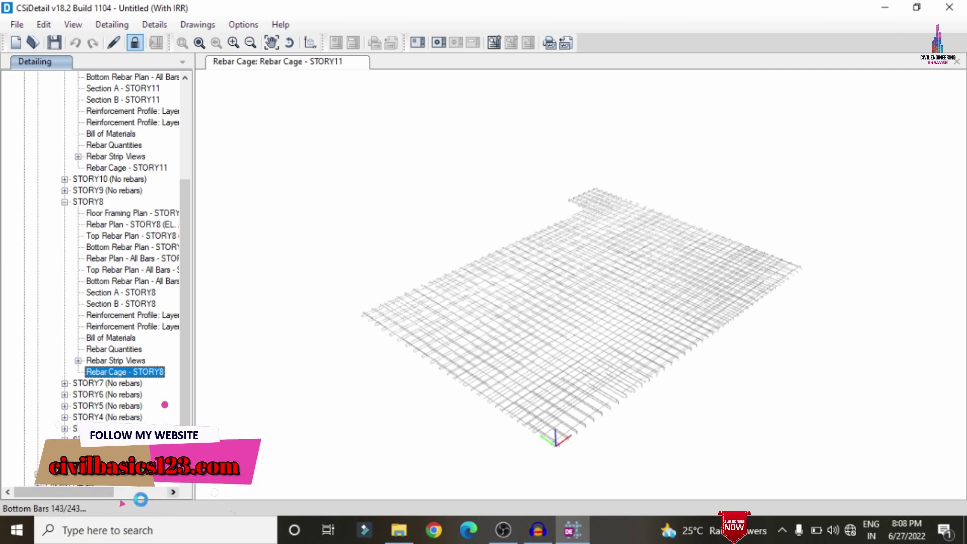
pyautogui.keyDown('shift'); pyautogui.moveTo(590, 342); pyautogui.dragTo(545, 407, button='middle'); pyautogui.keyUp('shift')
pyautogui.scroll(-2, 130, 387)
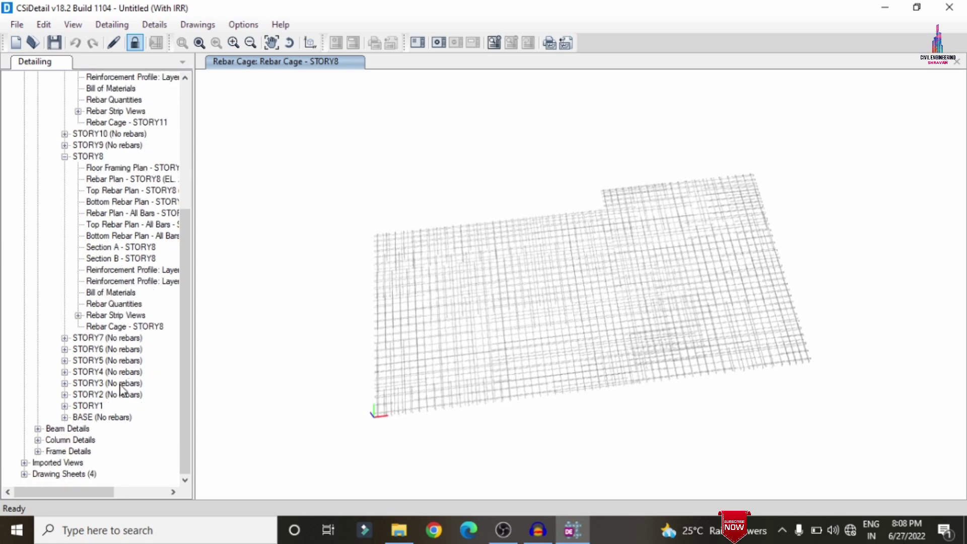
# Step: Browse to STORY11 beam 11CB1 and view its Sections A, B, C and D
pyautogui.click(38, 428)
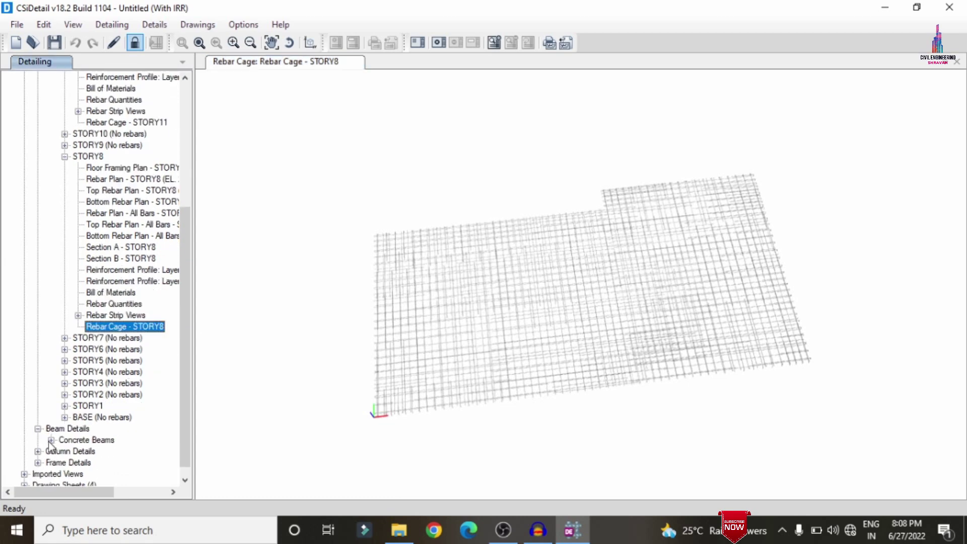
pyautogui.click(51, 440)
pyautogui.click(64, 473)
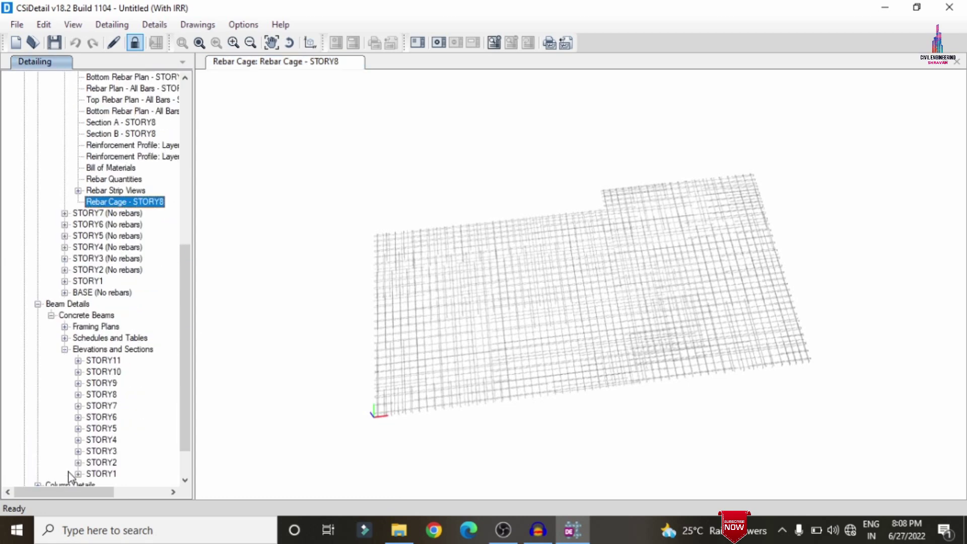
pyautogui.click(78, 361)
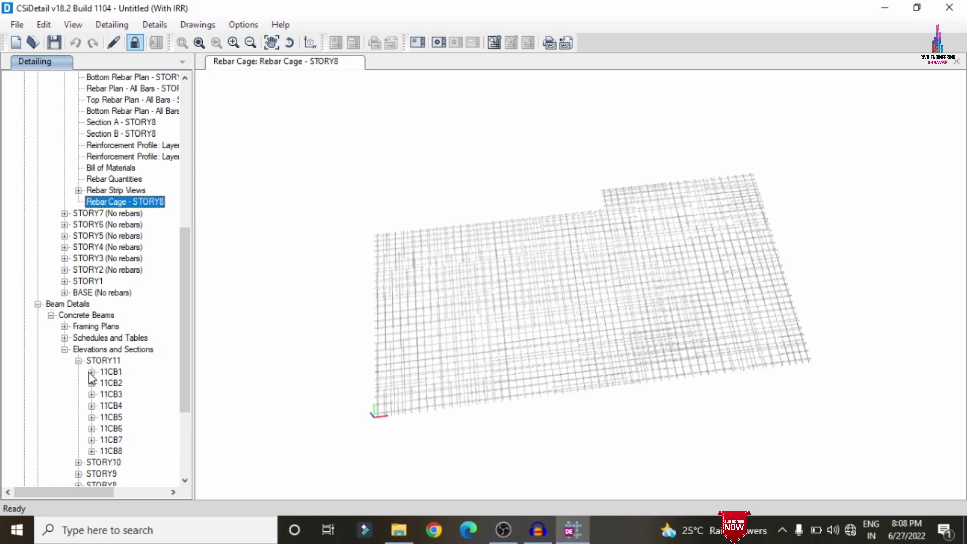
pyautogui.click(91, 372)
pyautogui.click(141, 394)
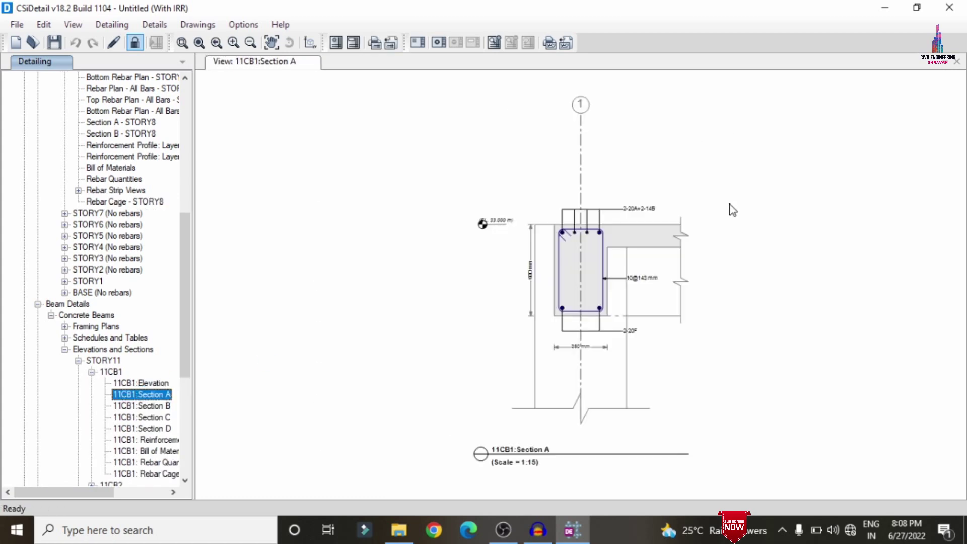
pyautogui.click(162, 405)
pyautogui.click(158, 417)
pyautogui.click(156, 428)
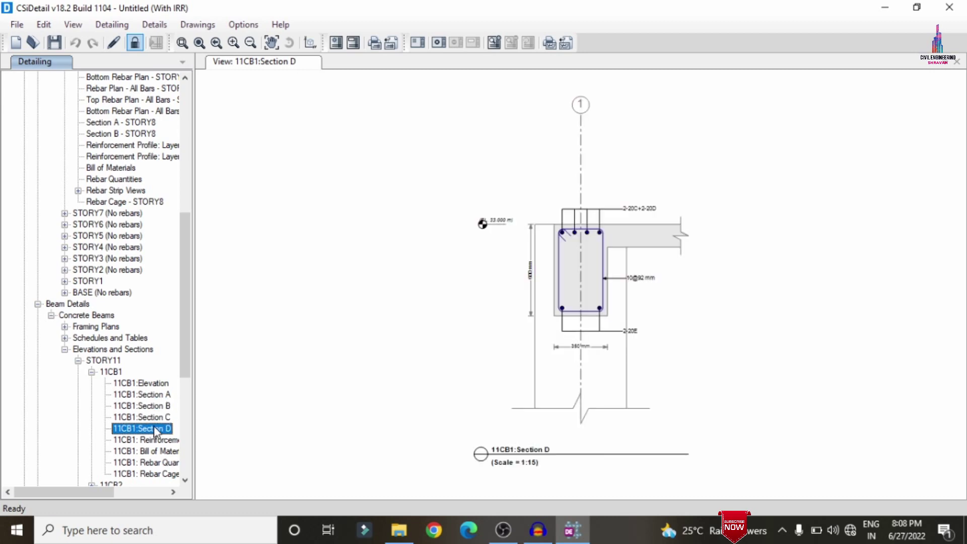
# Step: Display beam 11CB1's 3D rebar cage and rotate it to a flatter angle
pyautogui.click(146, 474)
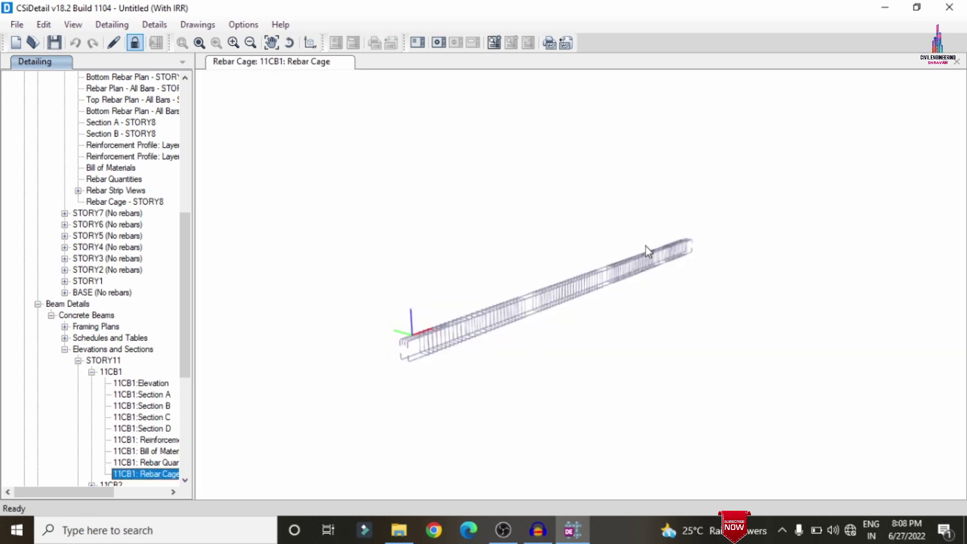
pyautogui.scroll(5, 494, 325)
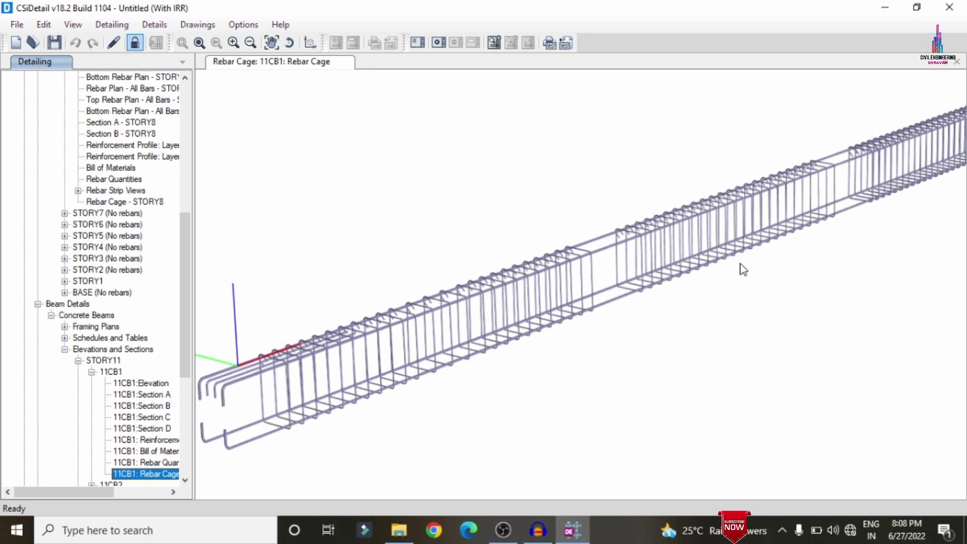
pyautogui.moveTo(859, 255); pyautogui.dragTo(402, 322, button='middle')
pyautogui.scroll(-7, 167, 378)
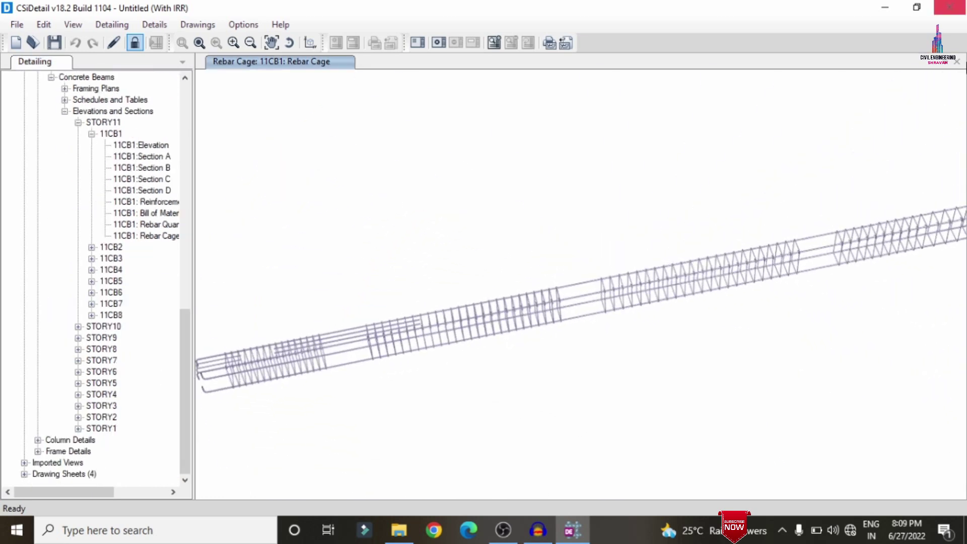
# Step: List the Concrete Column elevation and section drawings for column CC1
pyautogui.click(38, 440)
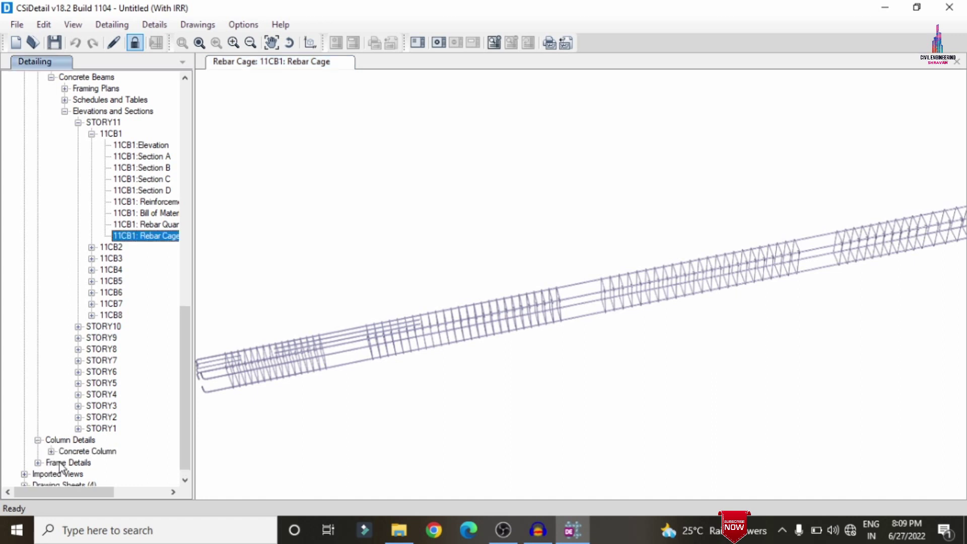
pyautogui.click(51, 451)
pyautogui.click(65, 473)
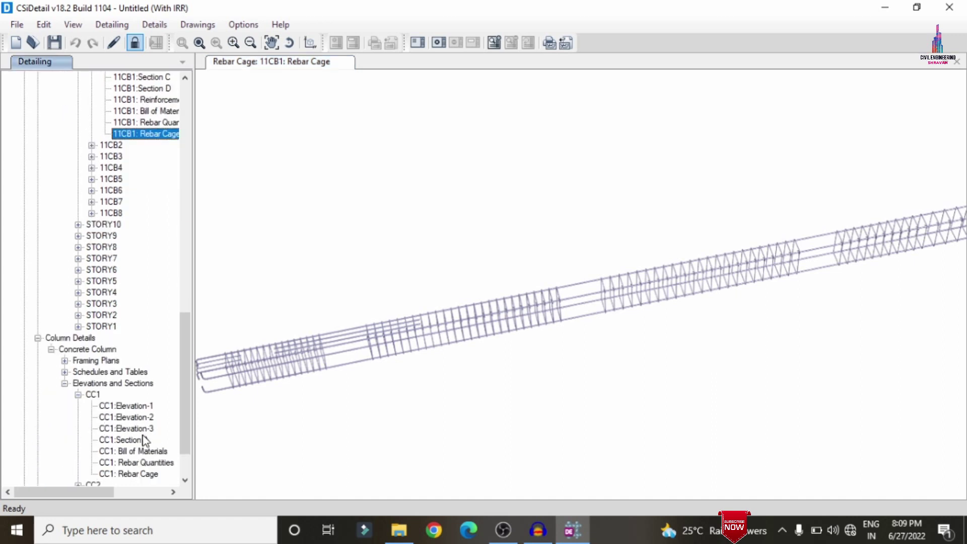
# Step: View column CC1's Elevation-1 and its 600 mm square Section A drawings
pyautogui.click(146, 406)
pyautogui.click(128, 440)
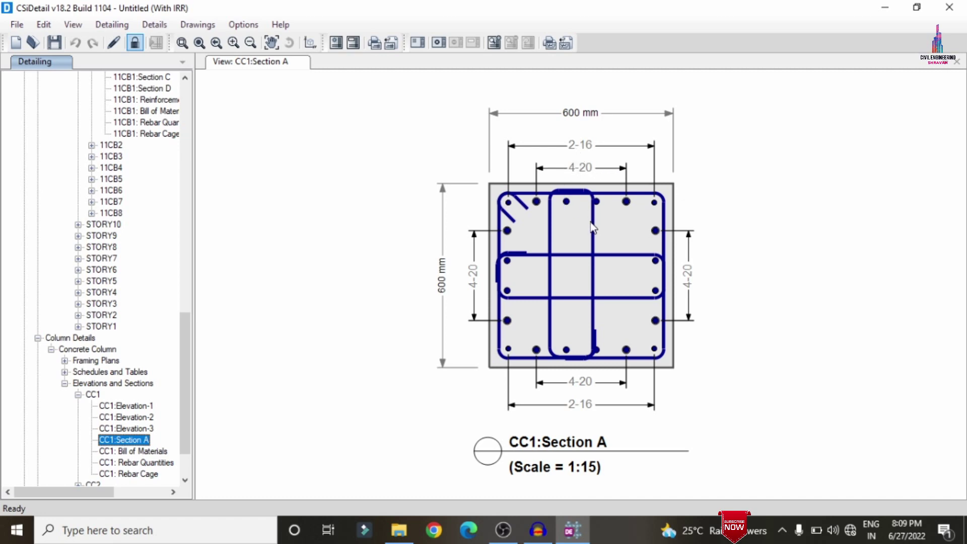
pyautogui.scroll(-1, 586, 297)
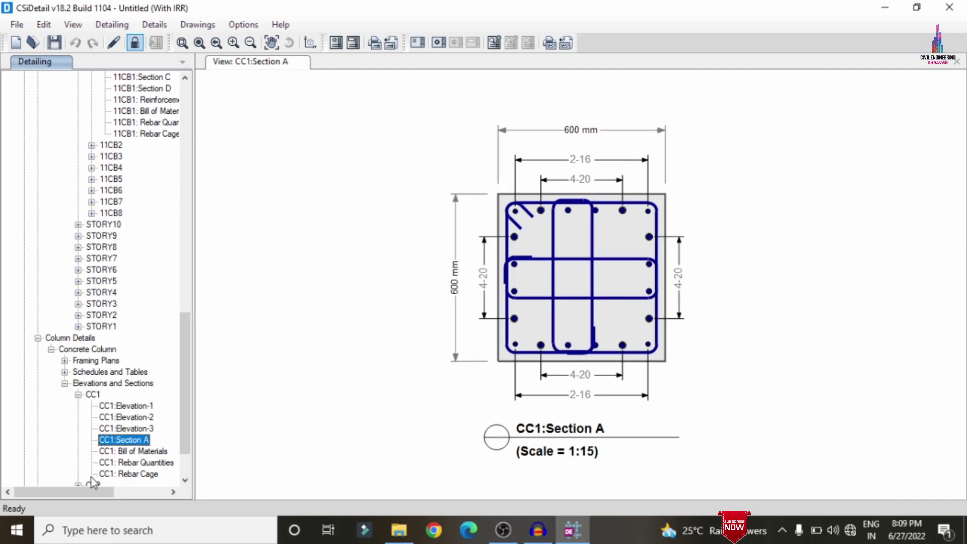
# Step: Show column CC1's 3D rebar cage, rotating and zooming to inspect it from top and side
pyautogui.click(136, 474)
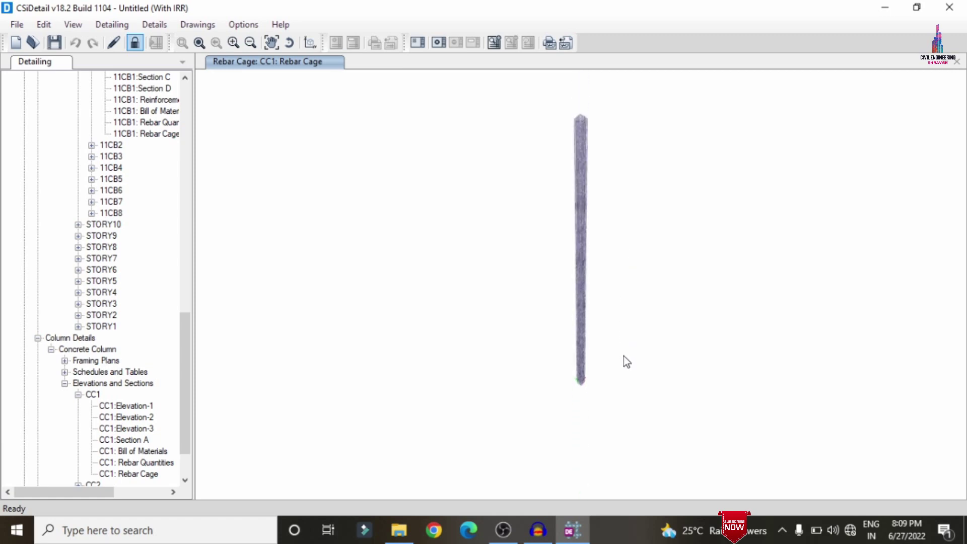
pyautogui.moveTo(623, 355); pyautogui.dragTo(603, 263)
pyautogui.scroll(6, 604, 263)
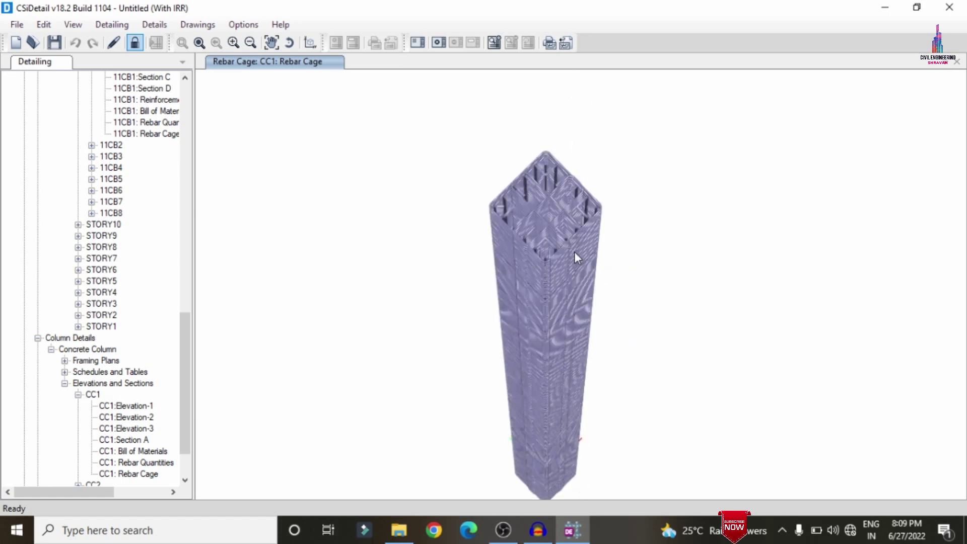
pyautogui.moveTo(633, 336); pyautogui.dragTo(406, 149)
pyautogui.moveTo(291, 218); pyautogui.dragTo(43, 295)
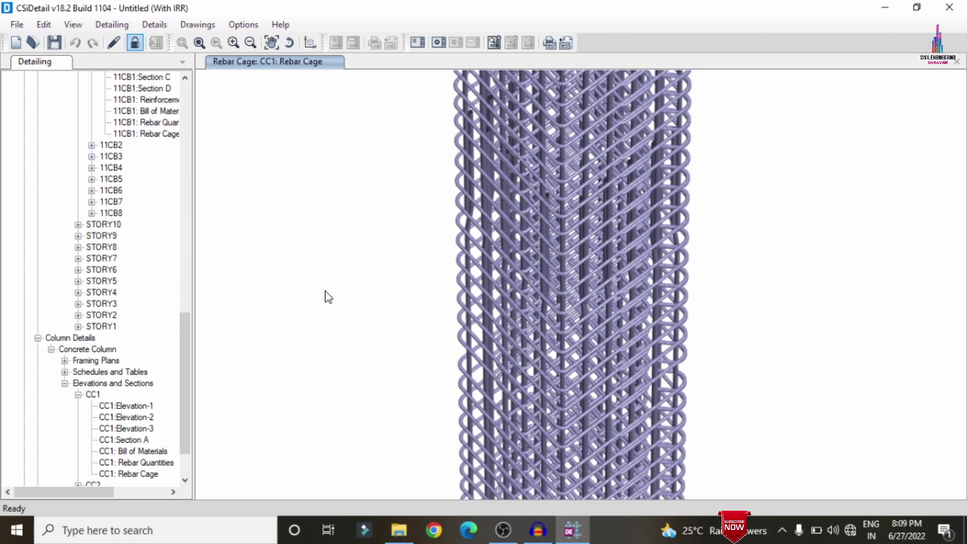